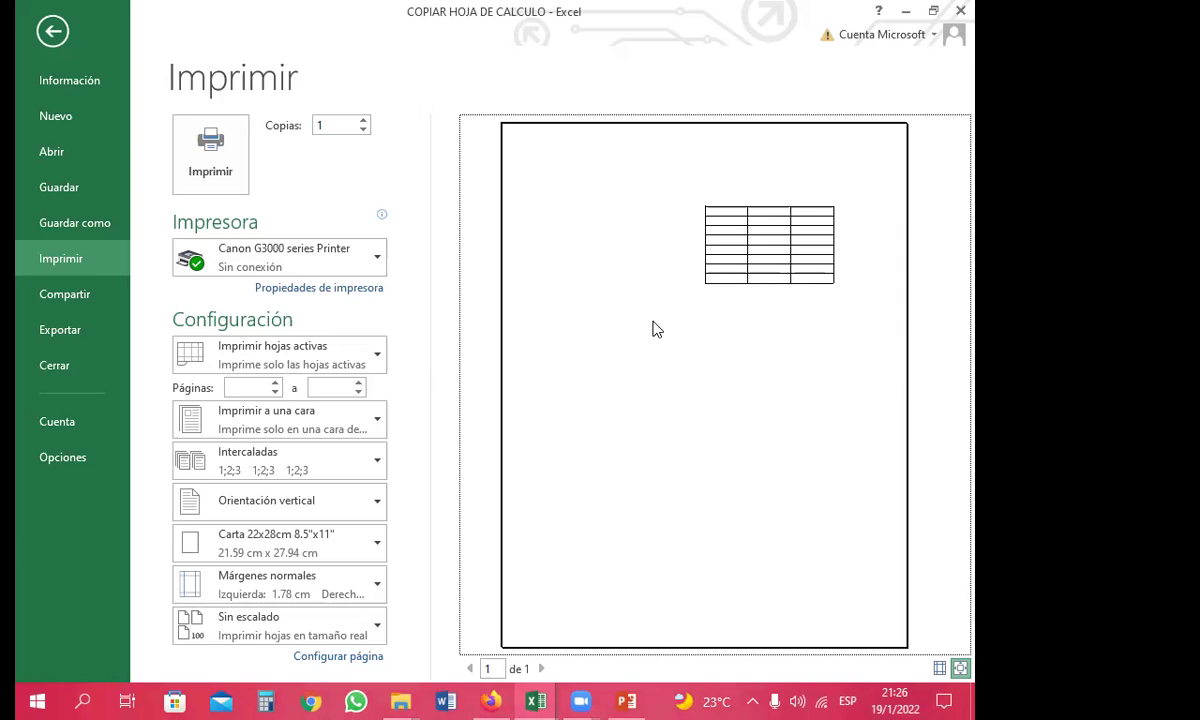
# Leave the print preview and examine the Hoja6 worksheet with its bordered table and background picture
pyautogui.click(48, 33)
pyautogui.click(713, 408)
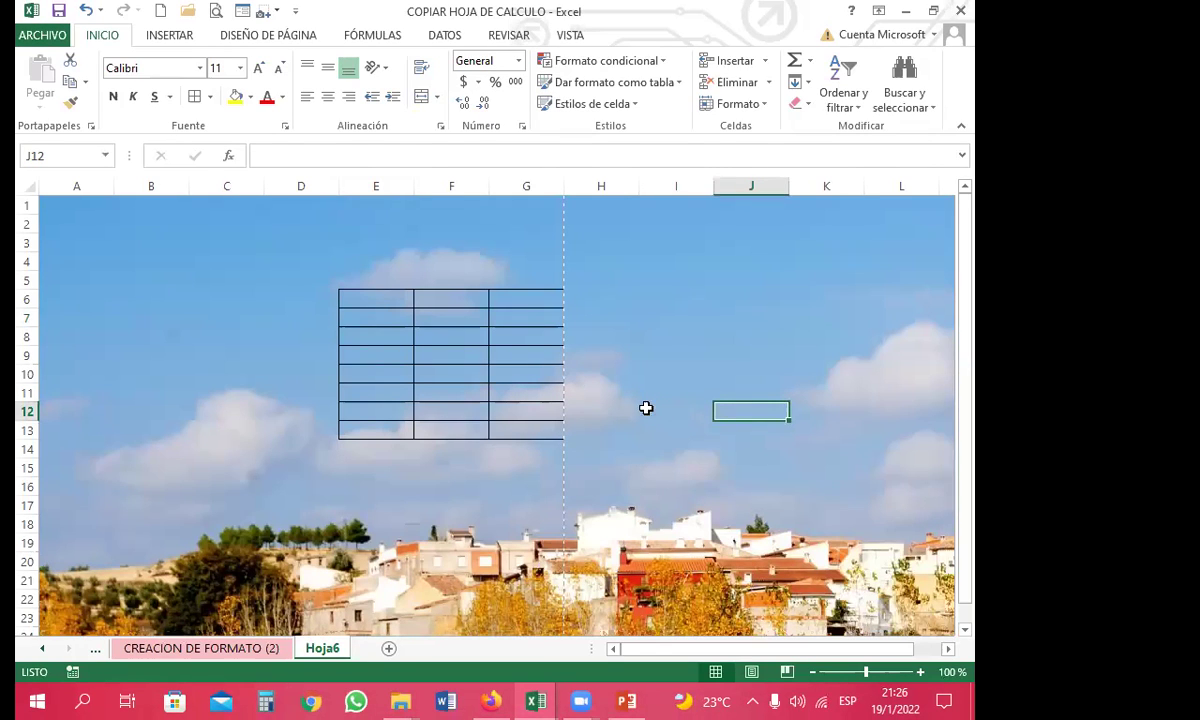
pyautogui.click(438, 486)
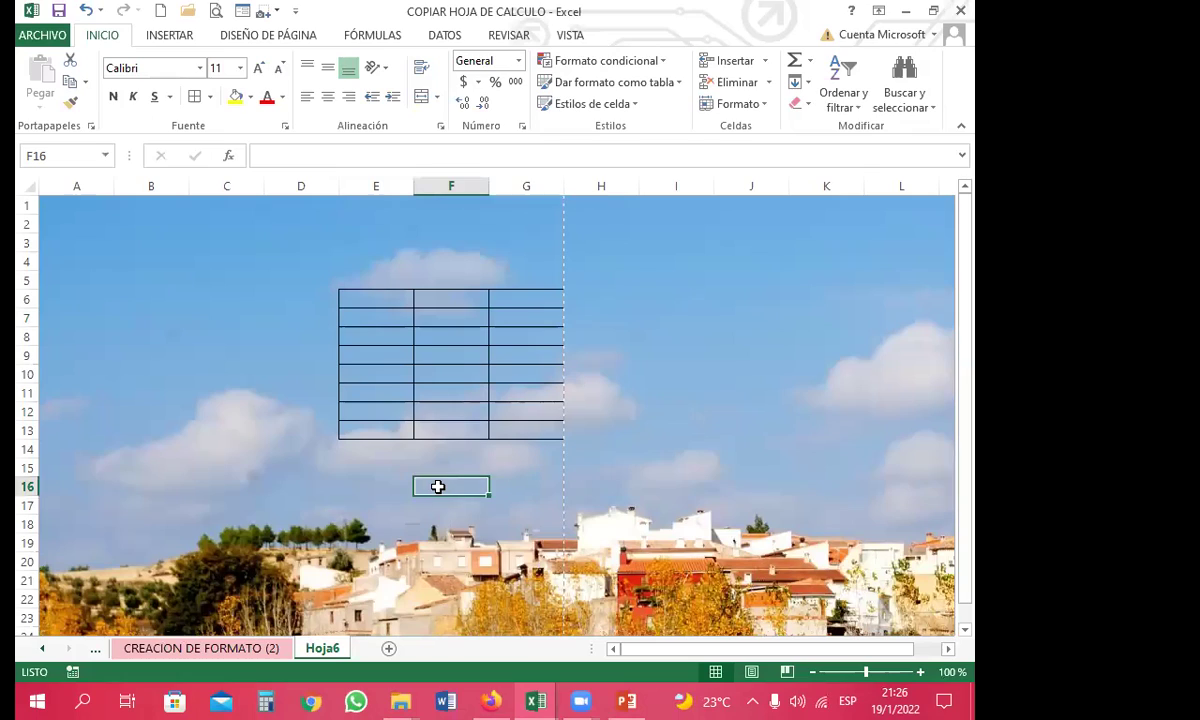
pyautogui.click(310, 440)
pyautogui.press('Up')
pyautogui.press('Up')
pyautogui.press('Up')
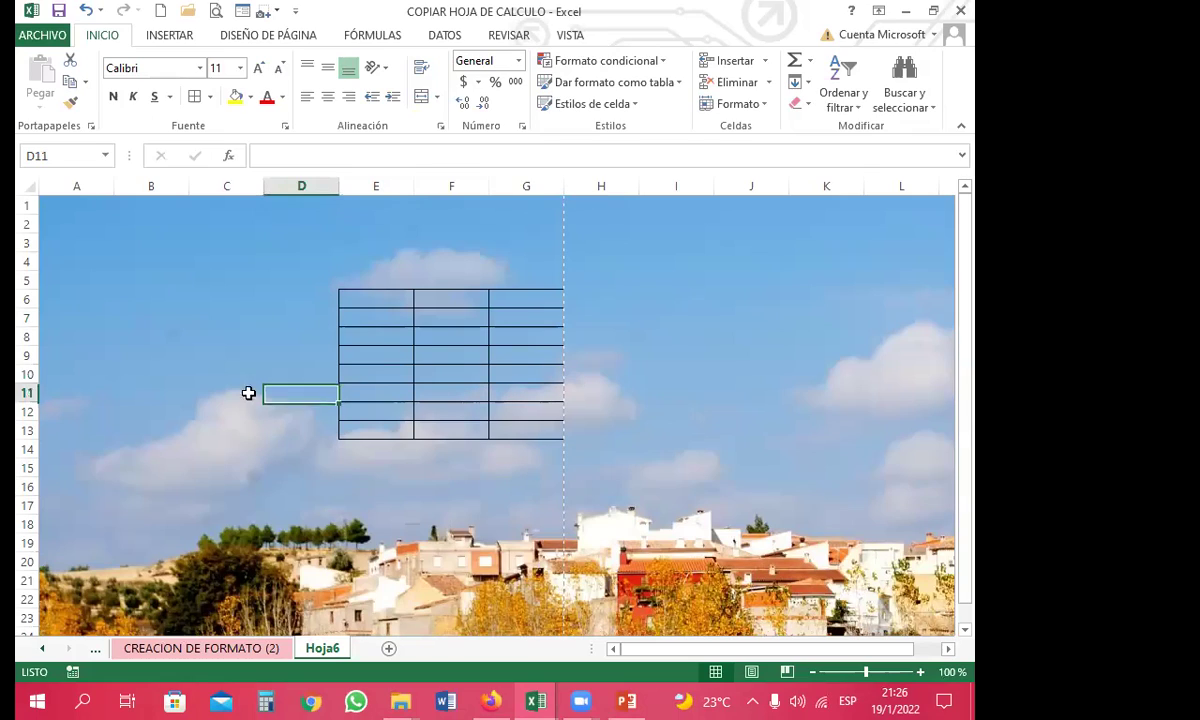
pyautogui.scroll(-9, 659, 423)
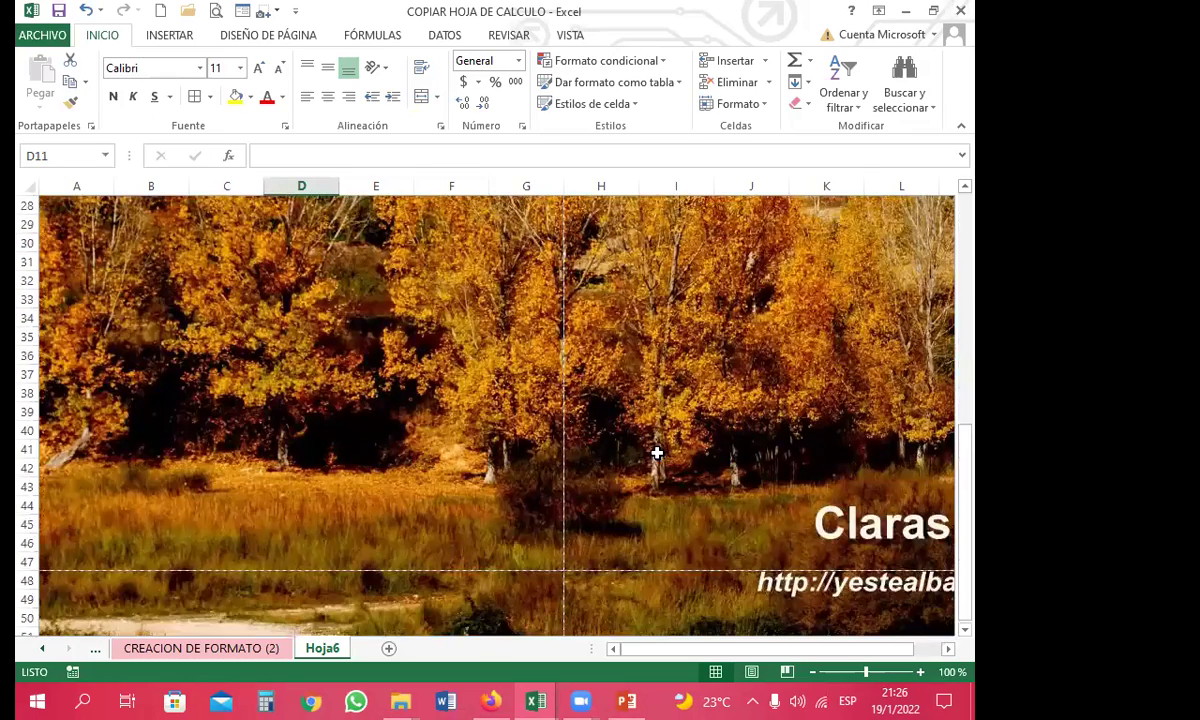
pyautogui.scroll(9, 656, 454)
pyautogui.click(484, 482)
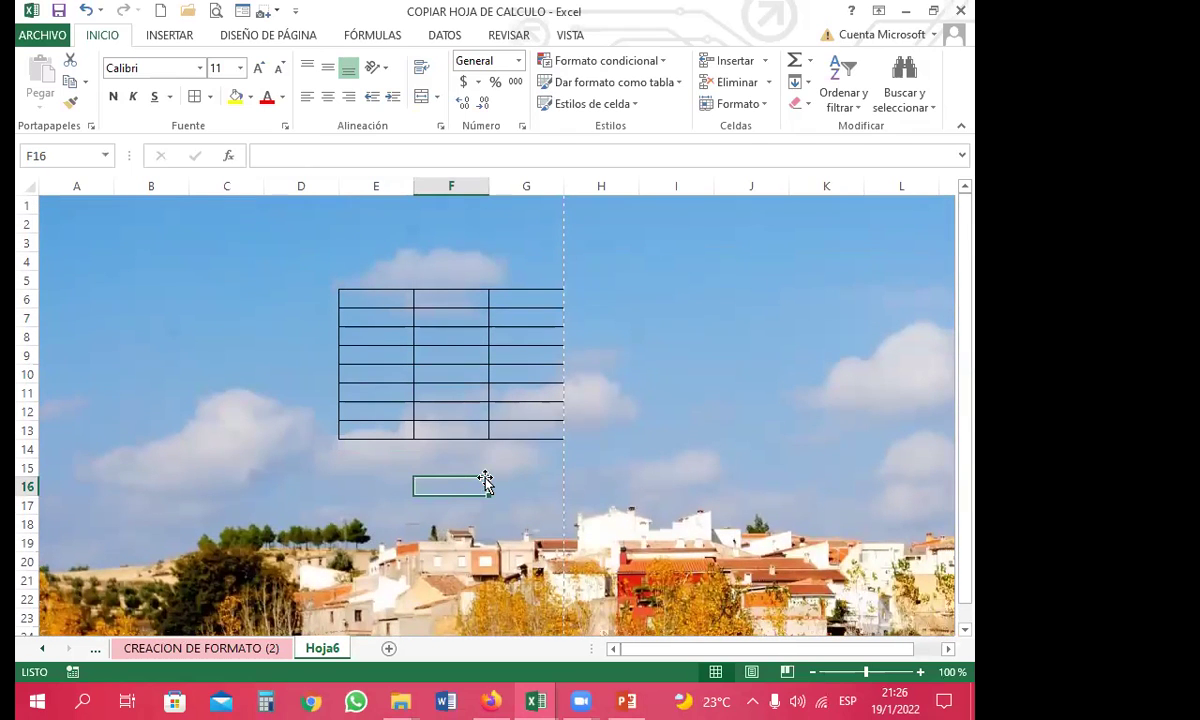
pyautogui.click(437, 452)
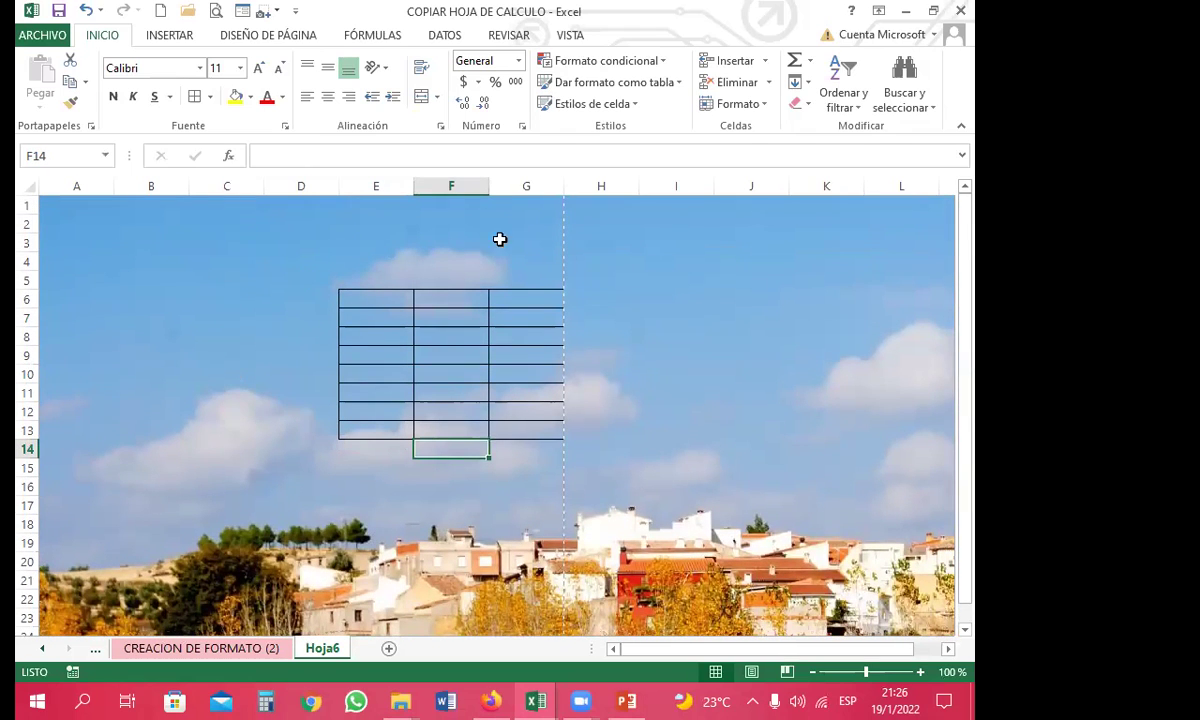
# Remove the background picture from the Hoja6 worksheet
pyautogui.click(424, 523)
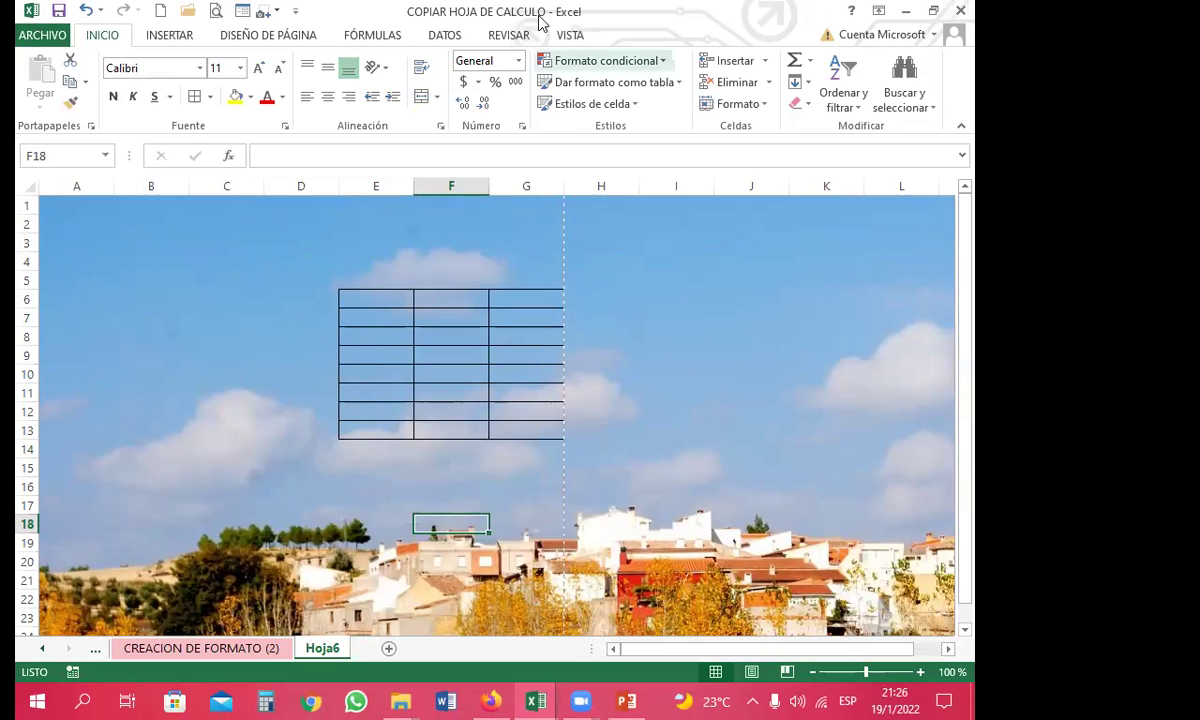
pyautogui.click(263, 36)
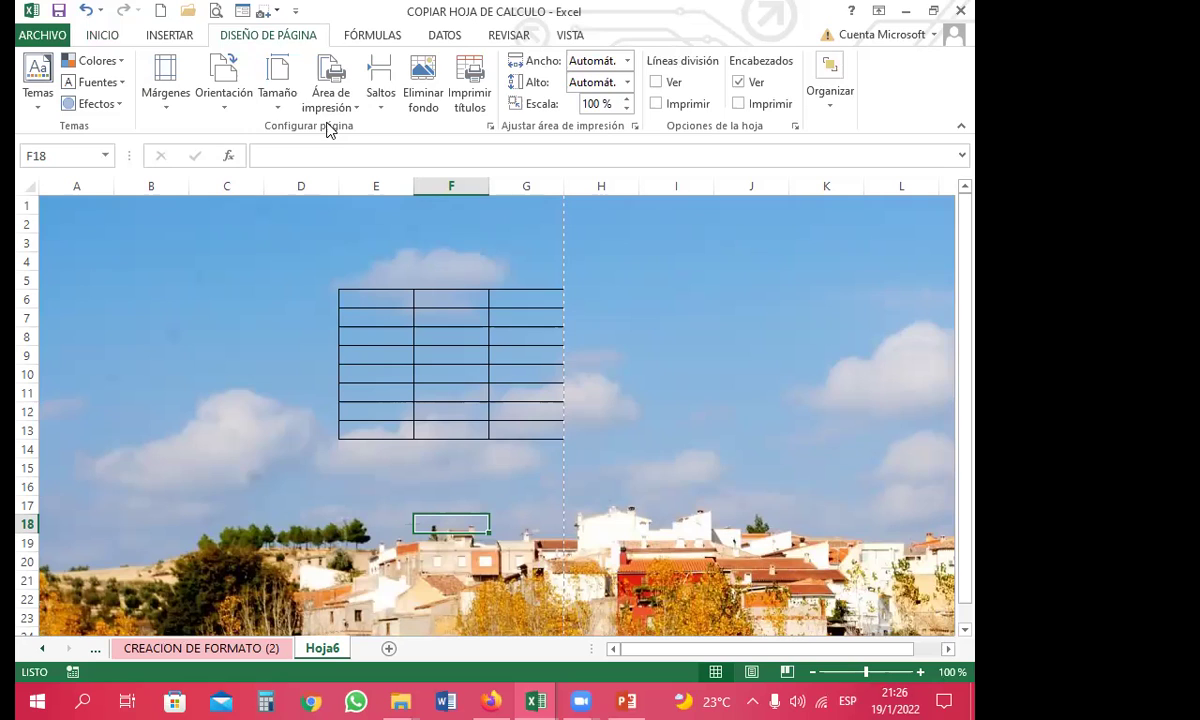
pyautogui.click(421, 105)
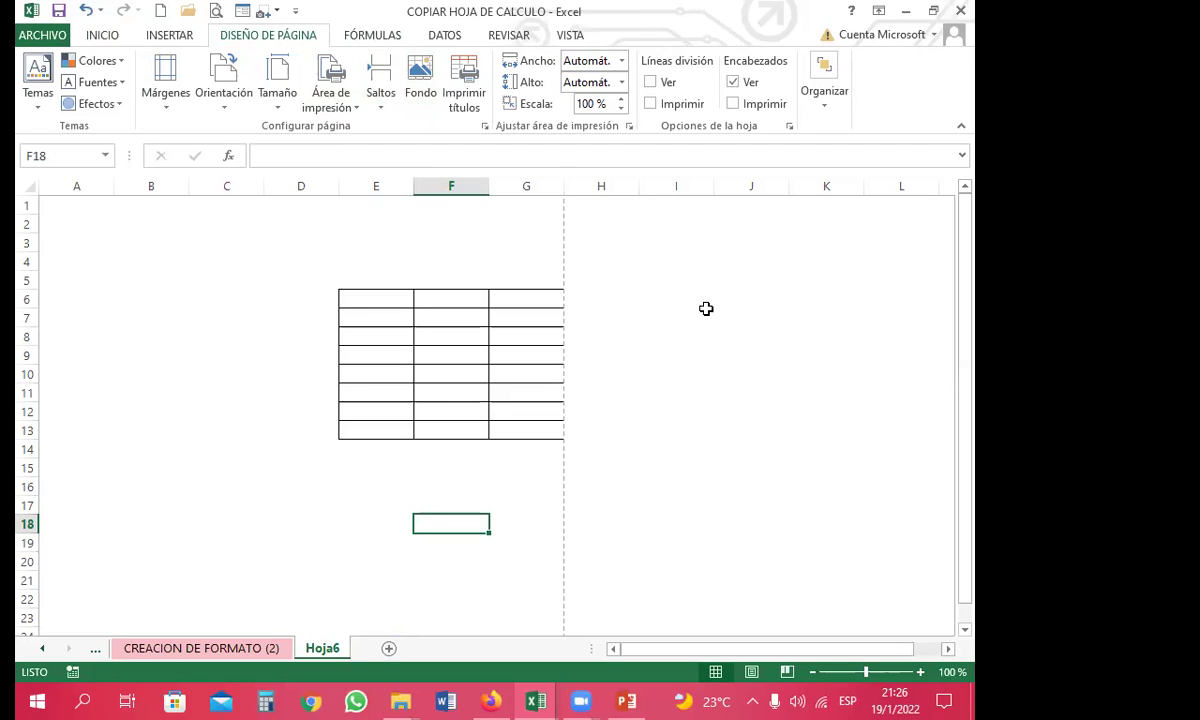
# Switch to the EJERCICIO DE INFORMACIÓN worksheet and bring up the basic cell formatting commands
pyautogui.click(488, 698)
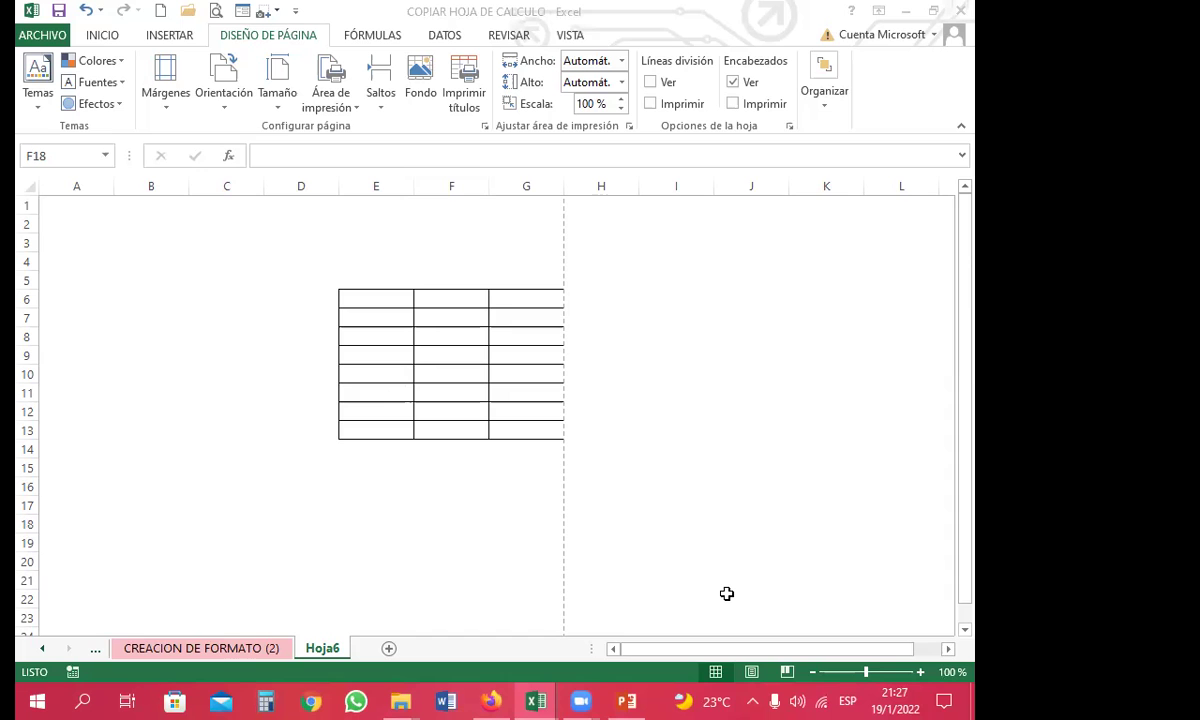
pyautogui.click(42, 648)
pyautogui.click(42, 648)
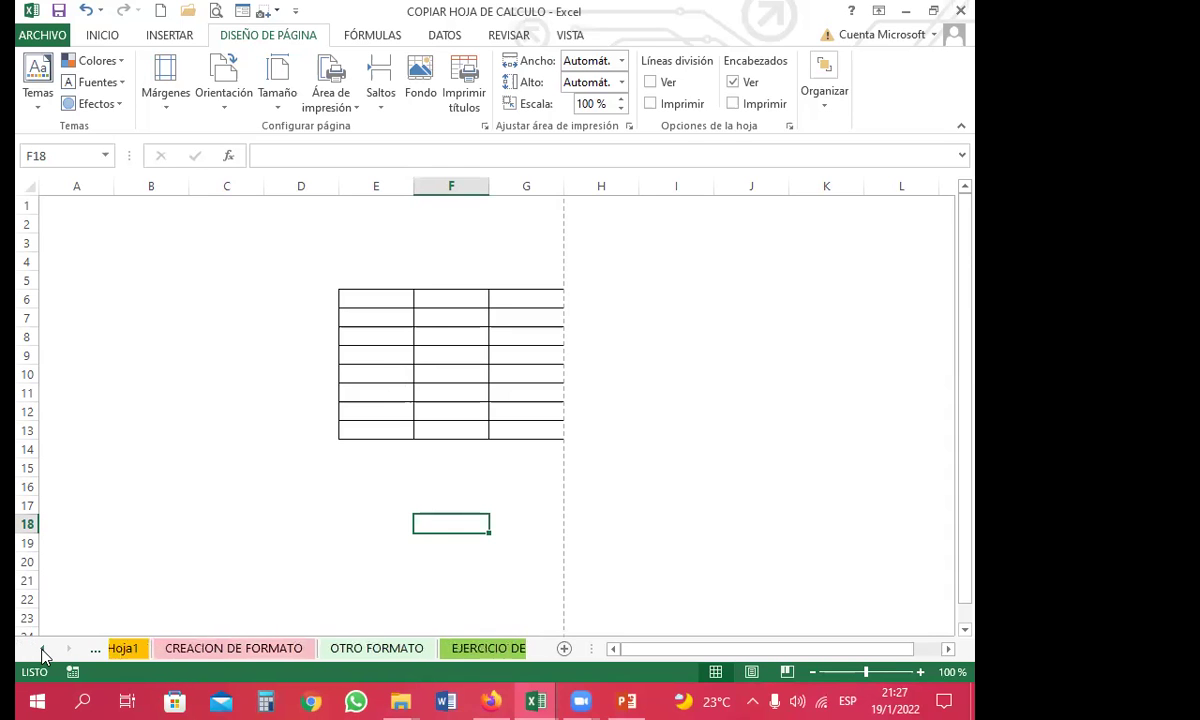
pyautogui.click(125, 648)
pyautogui.click(390, 648)
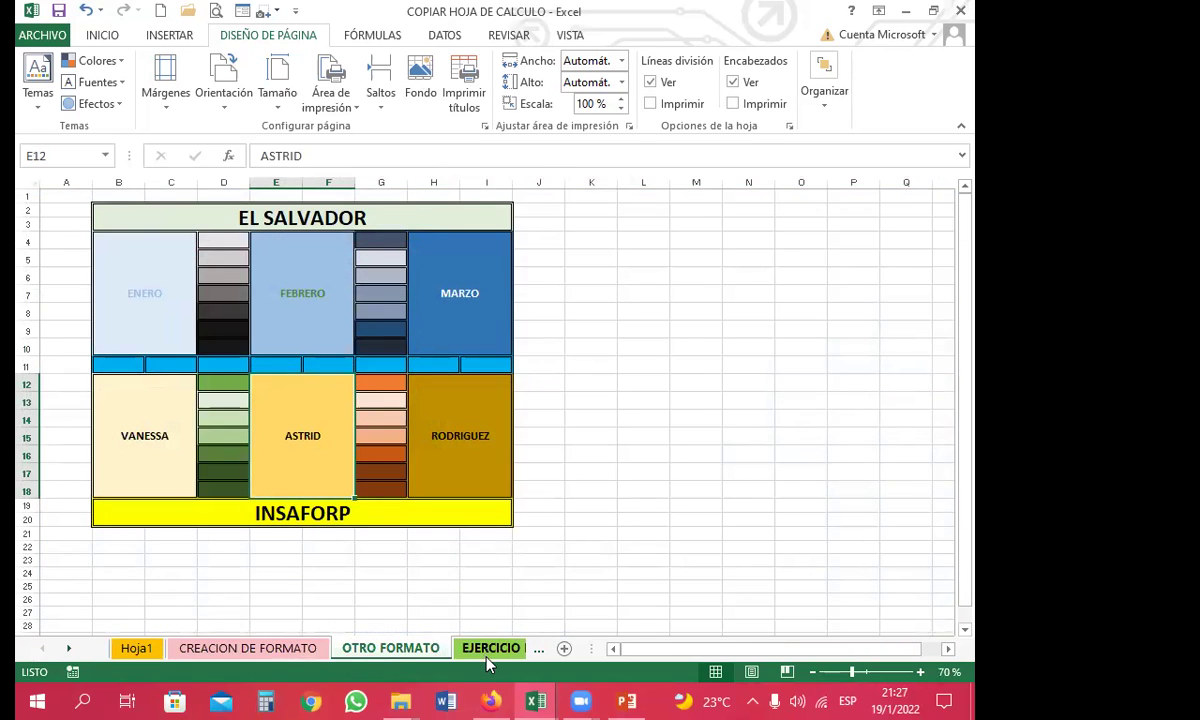
pyautogui.click(488, 652)
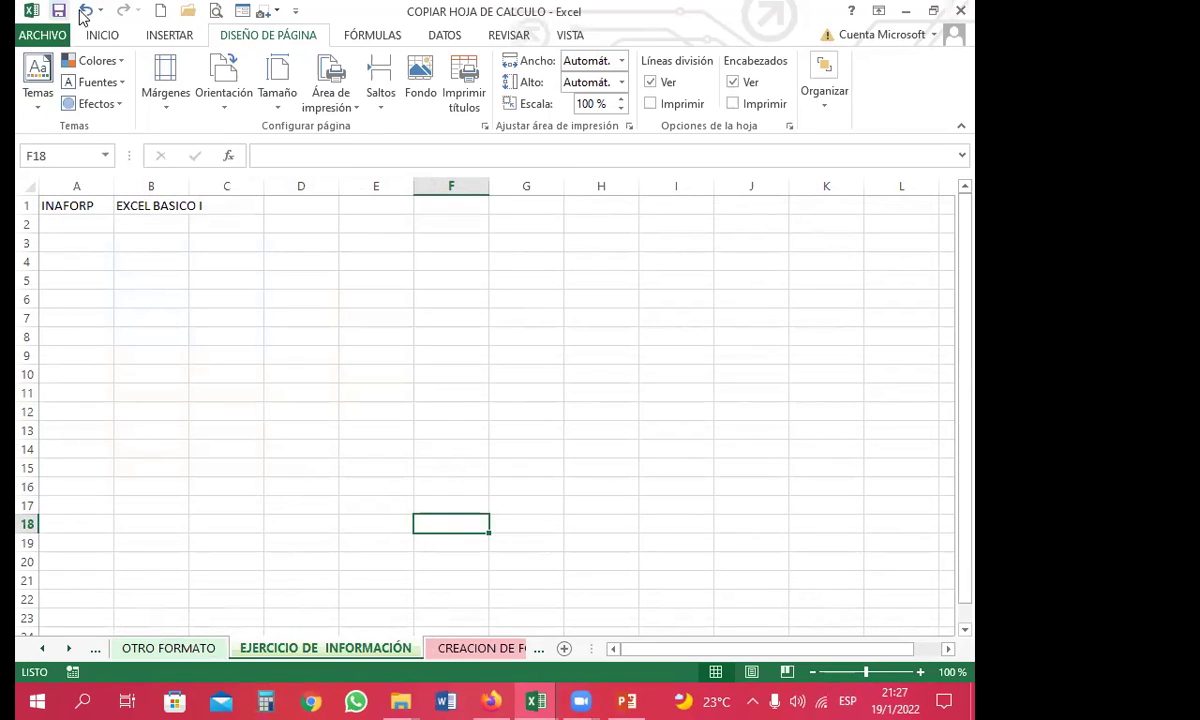
pyautogui.click(103, 36)
pyautogui.click(76, 207)
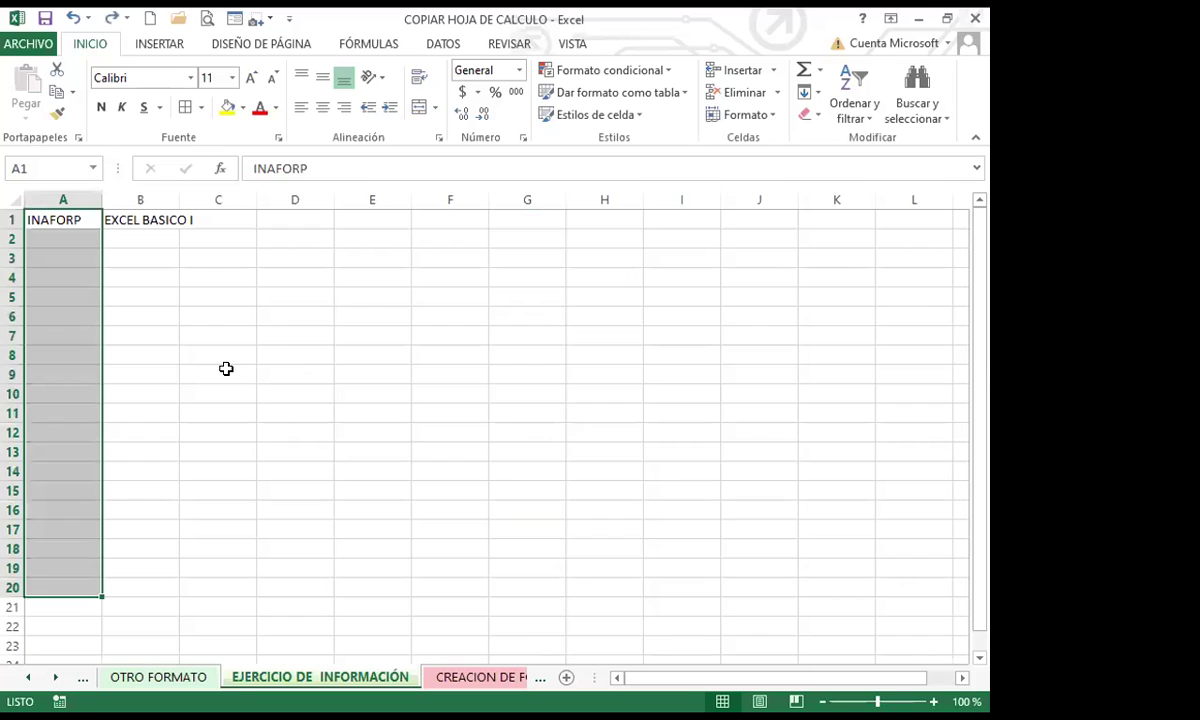
pyautogui.click(291, 372)
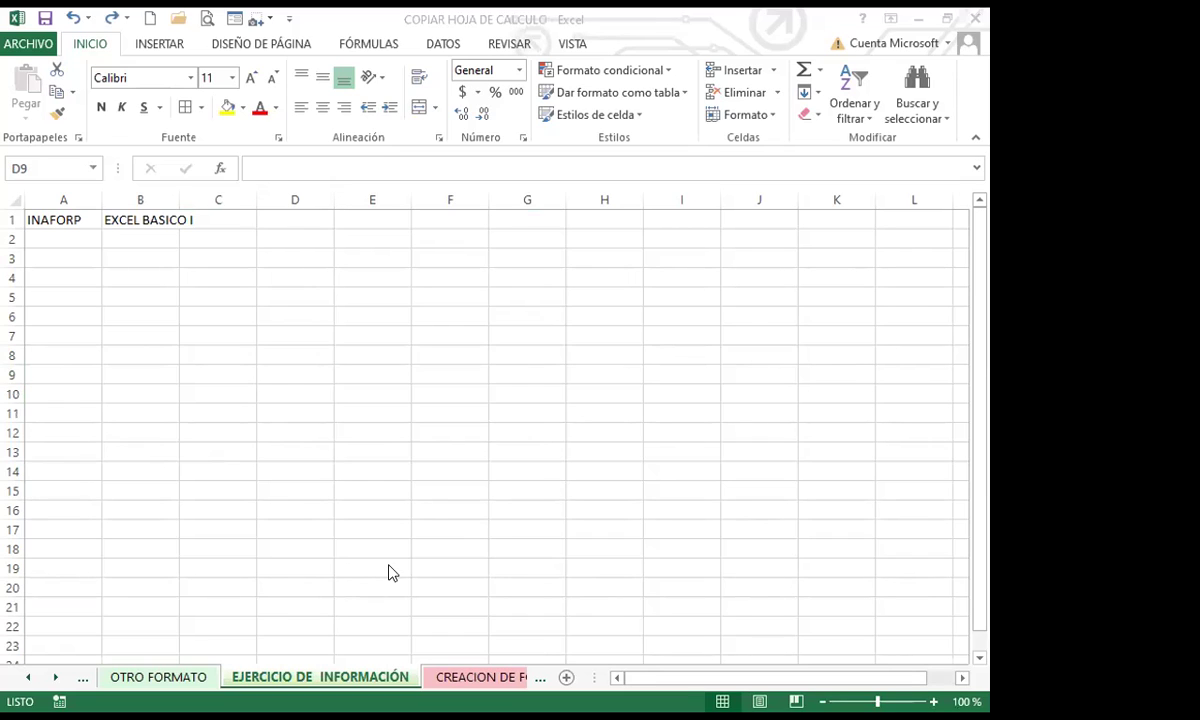
pyautogui.click(418, 452)
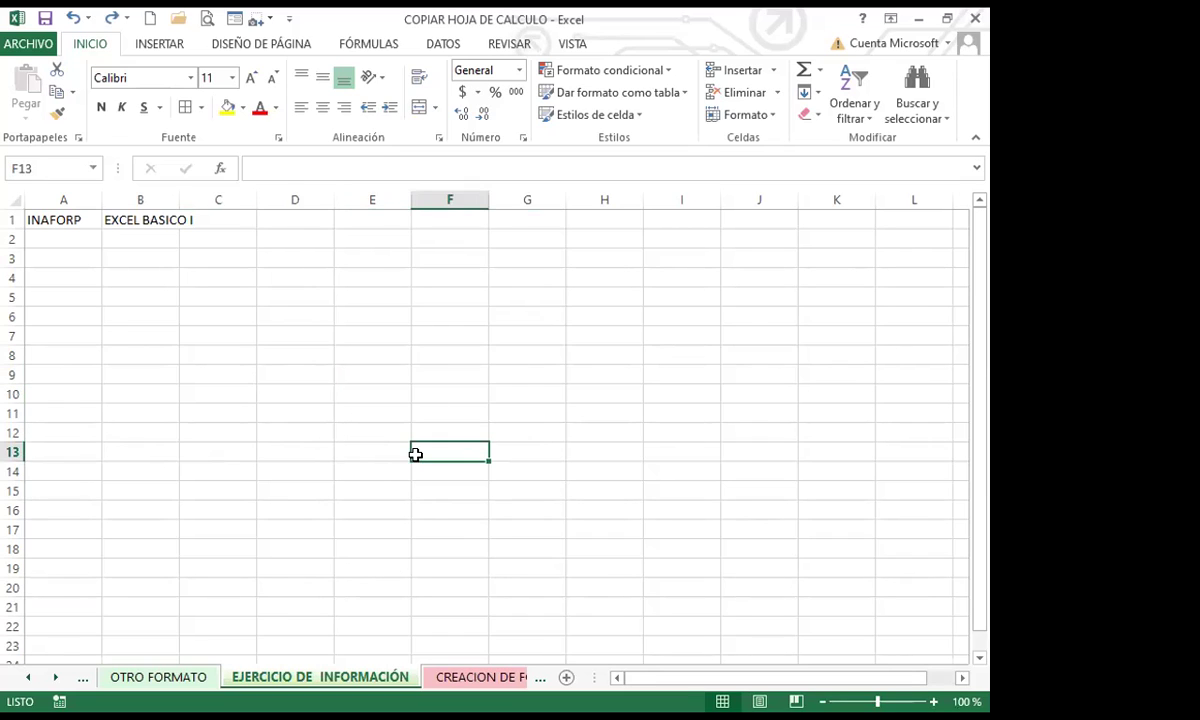
pyautogui.click(112, 335)
# Merge and center the range A1:A20 that starts with the INAFORP text
pyautogui.click(62, 216)
pyautogui.moveTo(62, 216); pyautogui.dragTo(70, 588)
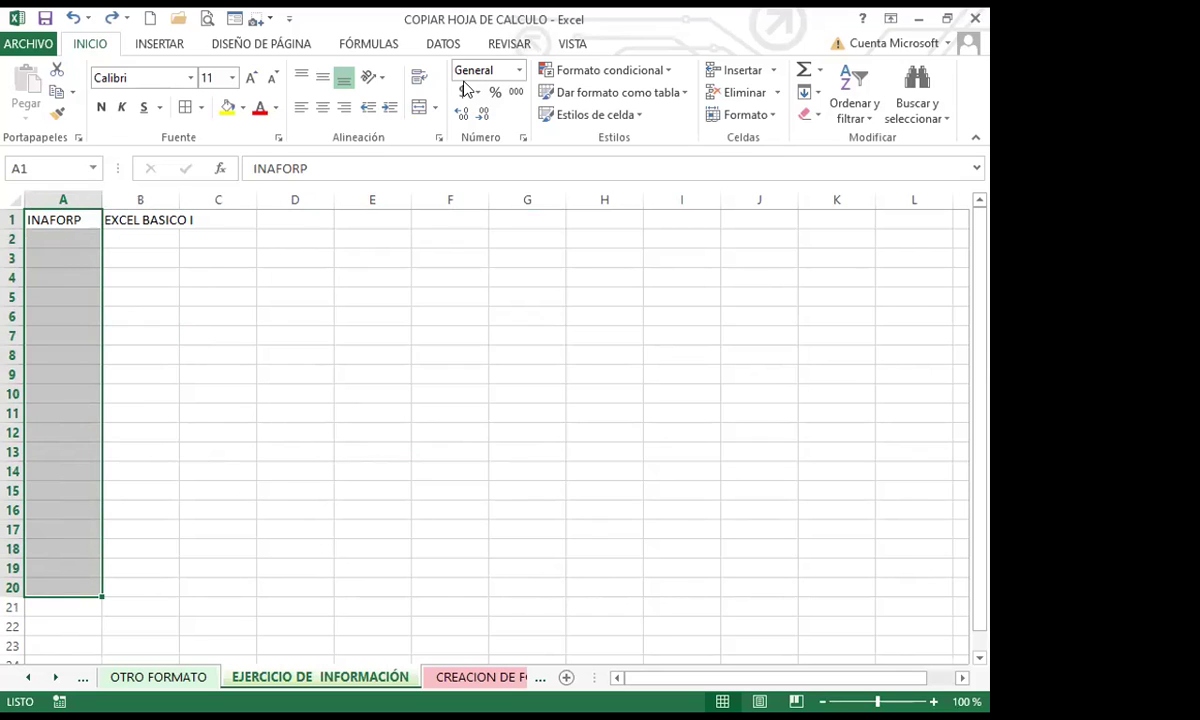
pyautogui.click(300, 107)
pyautogui.click(419, 107)
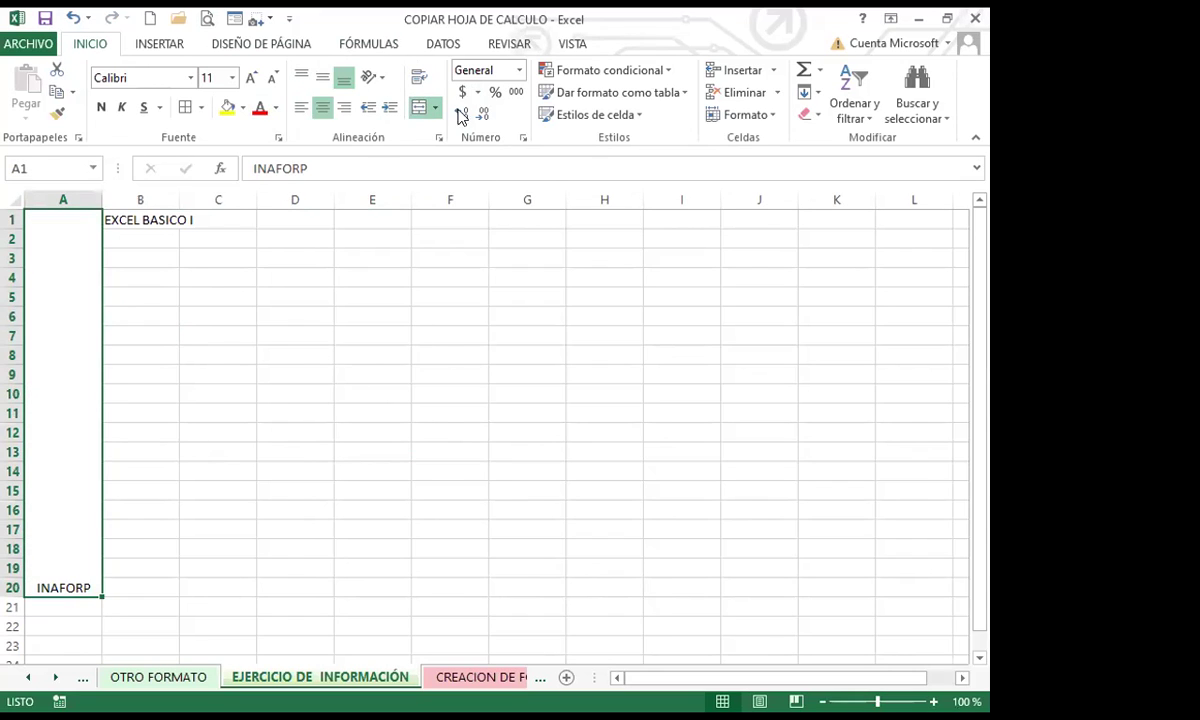
# Set the merged A1 cell's text orientation to Texto vertical and align it to the middle of the cell
pyautogui.click(383, 82)
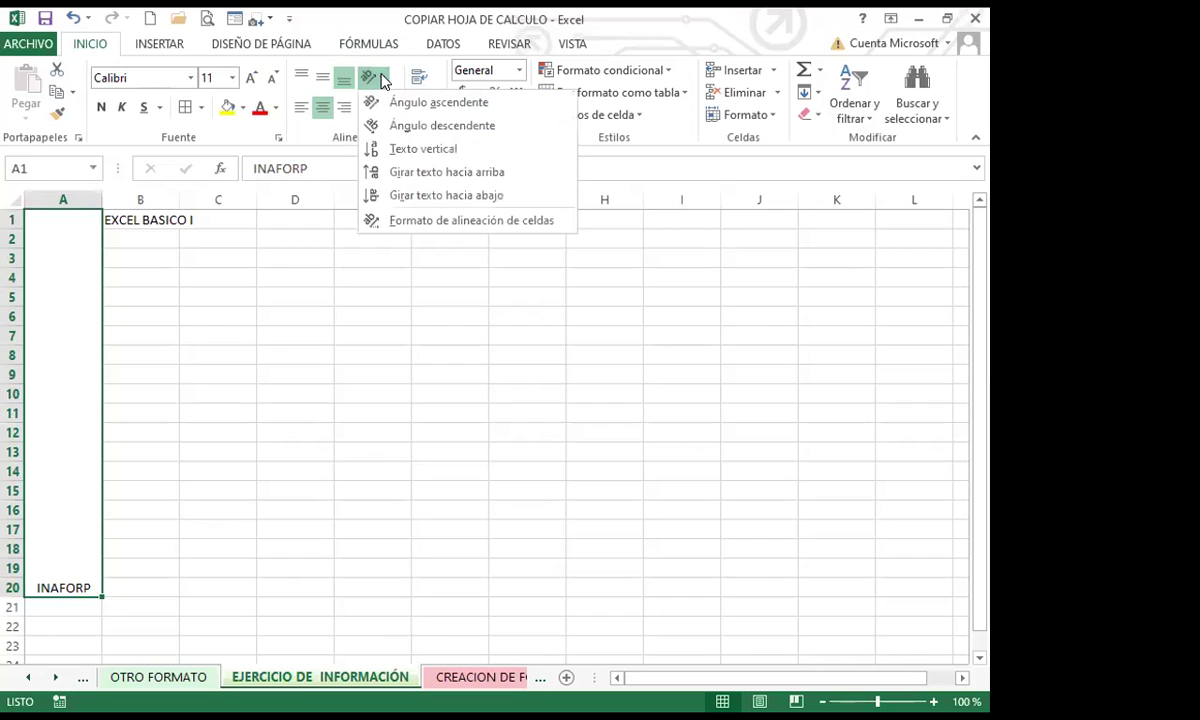
pyautogui.click(407, 155)
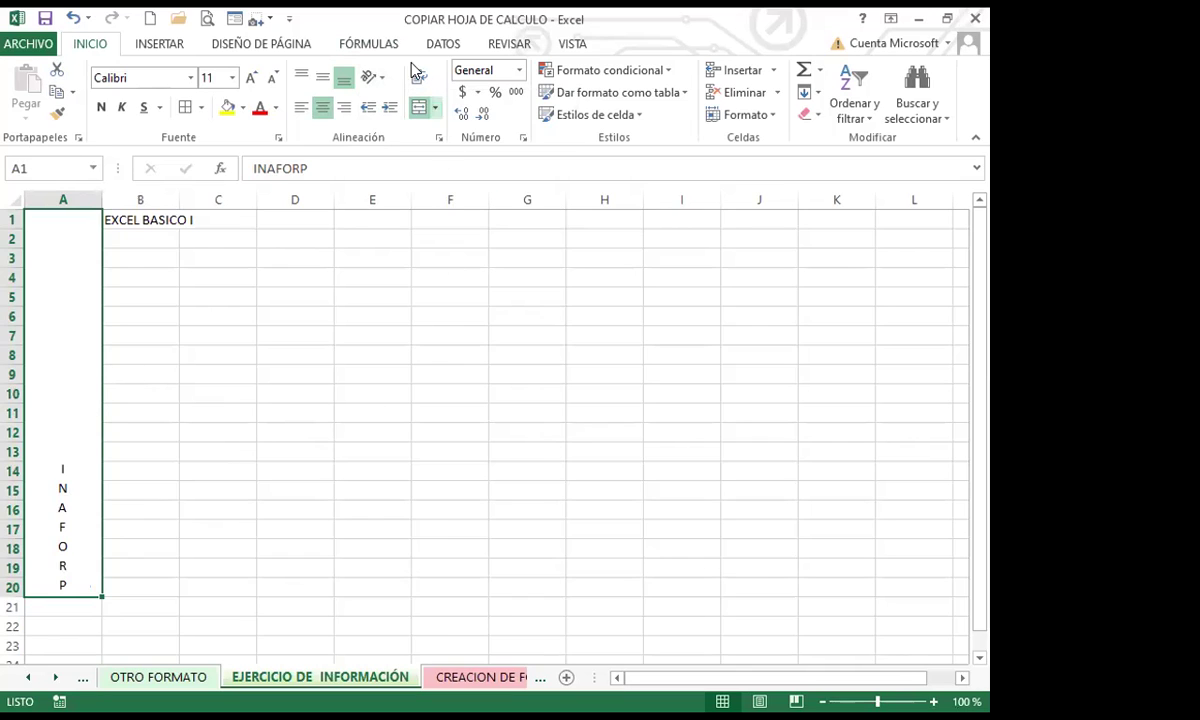
pyautogui.click(324, 79)
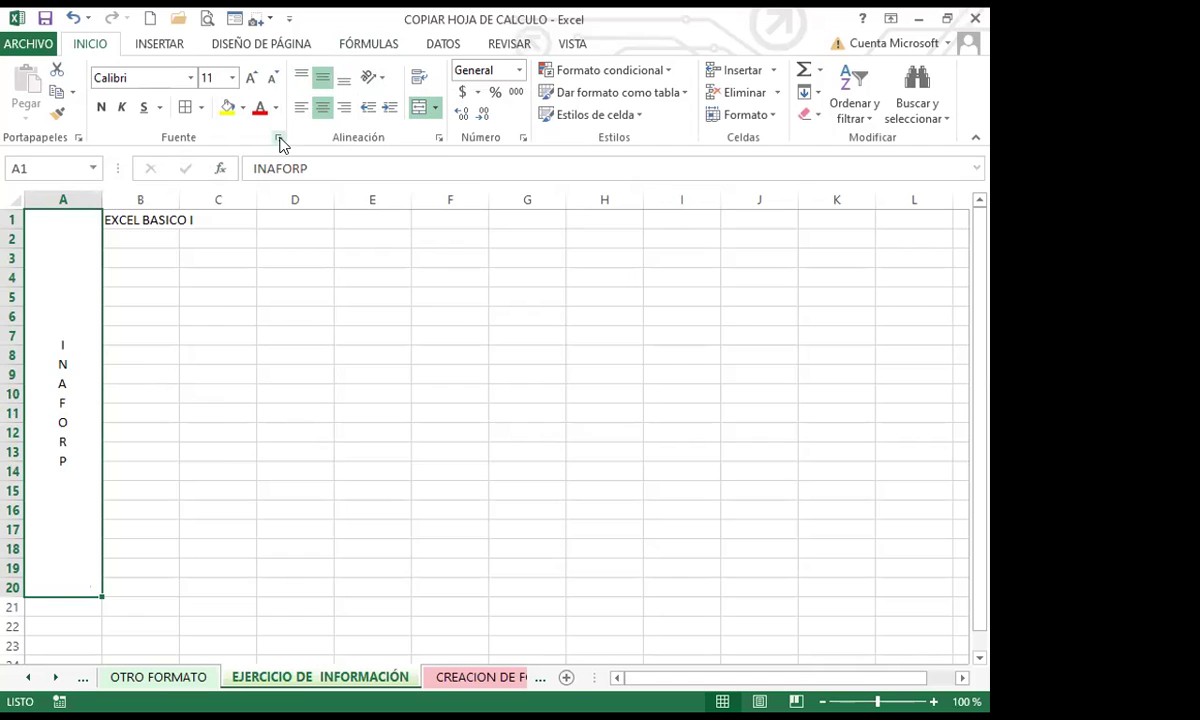
# Apply a thick red outline border to the merged cell A1:A20
pyautogui.click(279, 140)
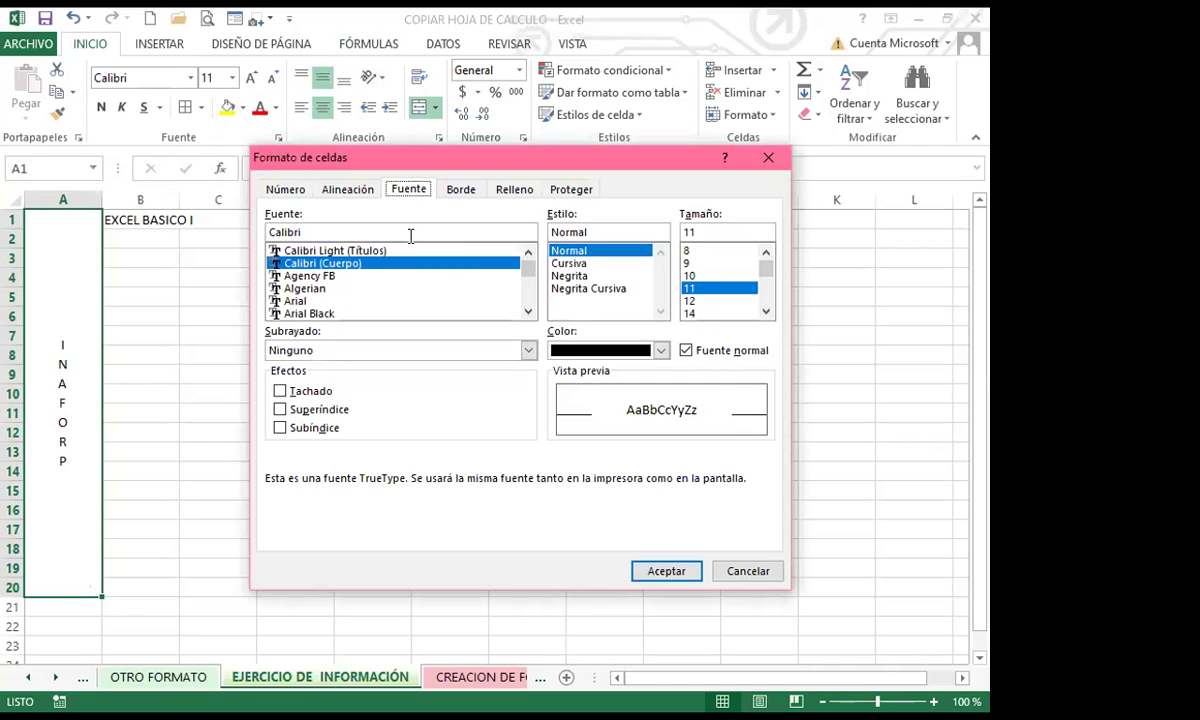
pyautogui.click(458, 189)
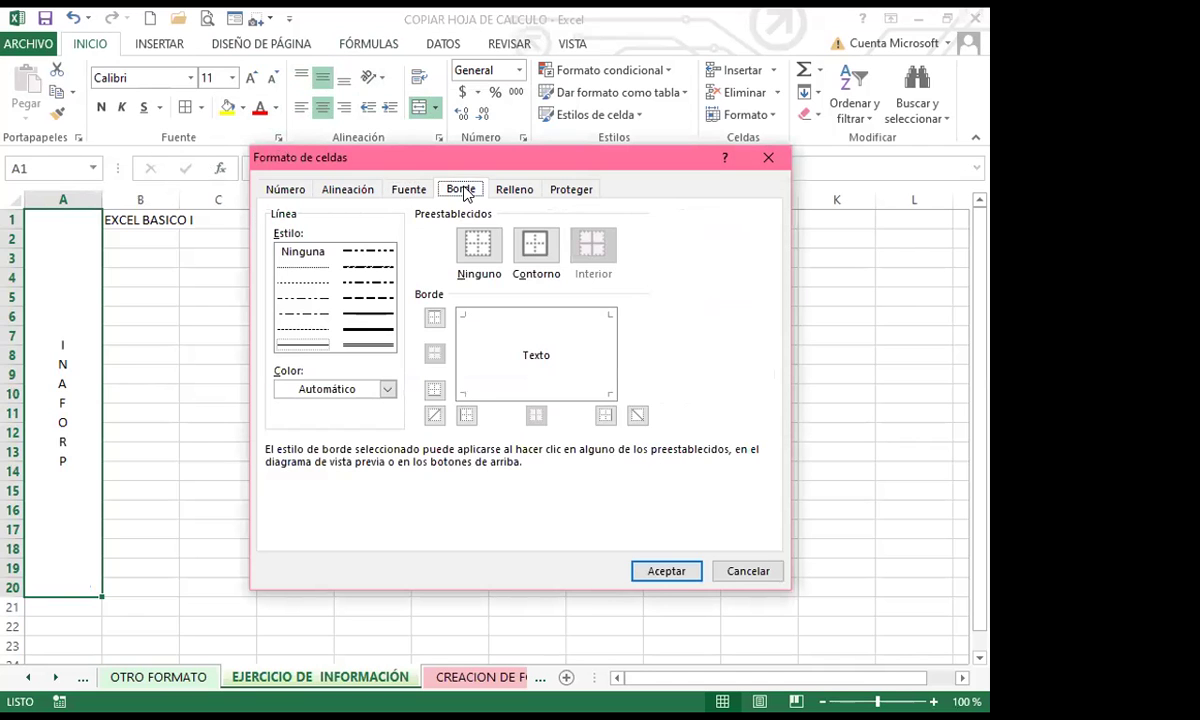
pyautogui.click(369, 332)
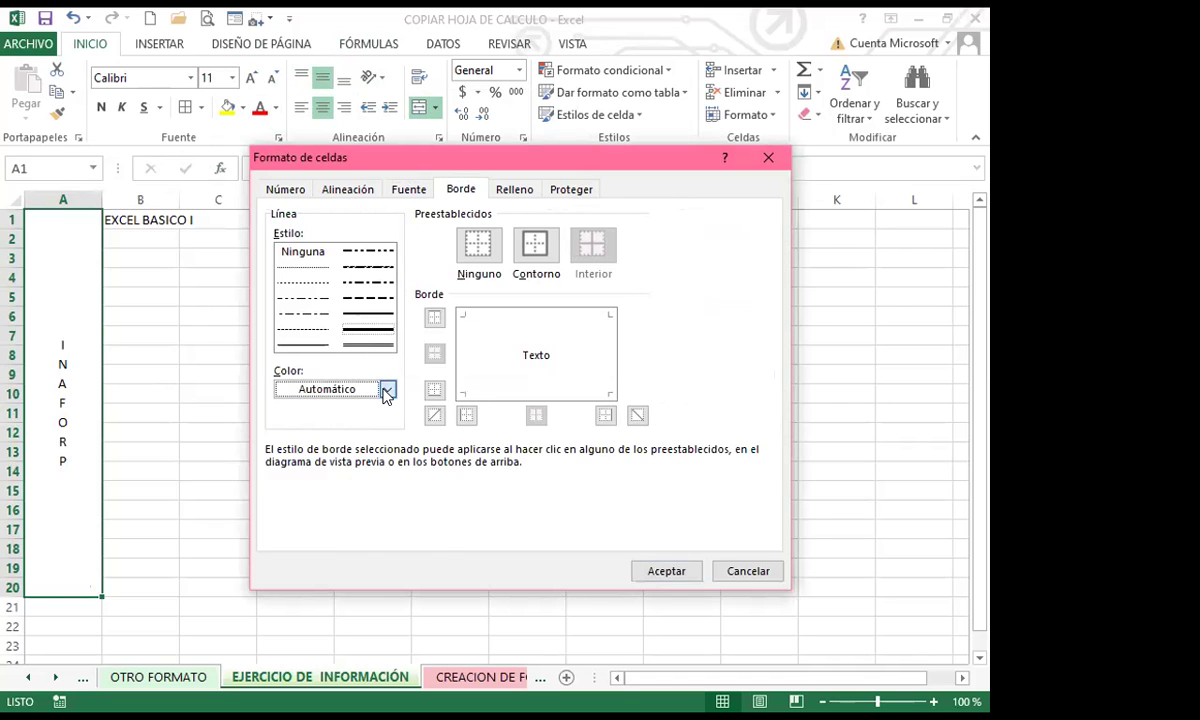
pyautogui.click(386, 389)
pyautogui.click(299, 562)
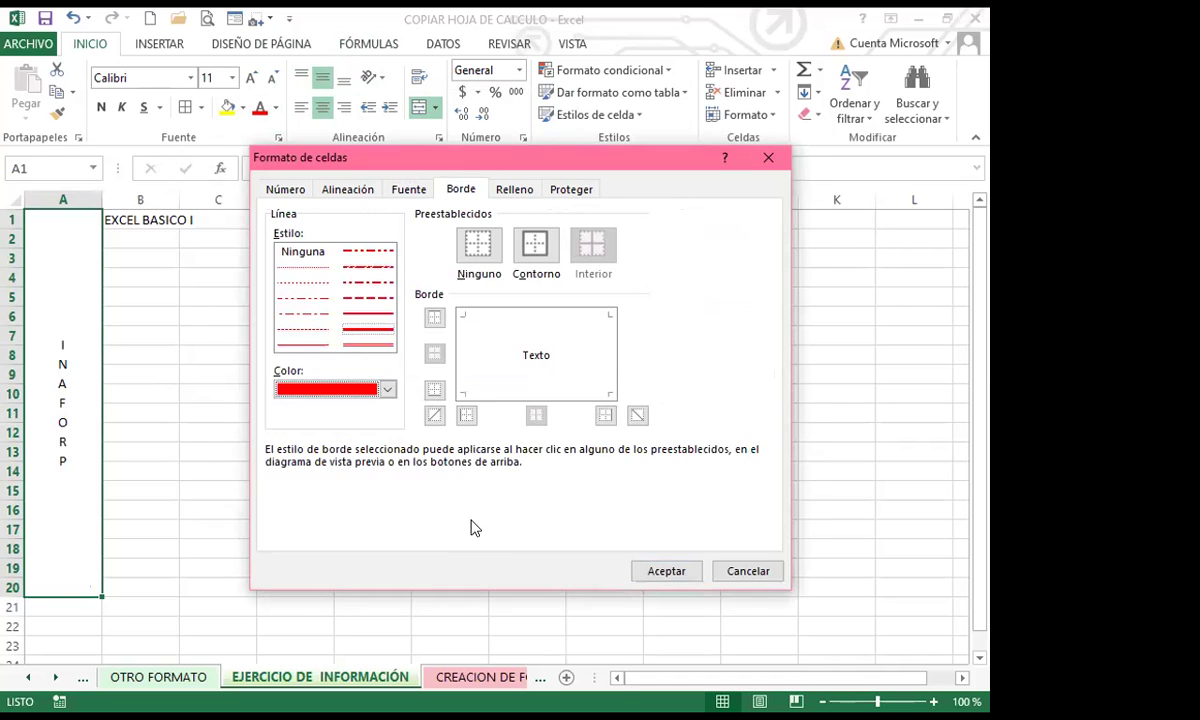
pyautogui.click(536, 254)
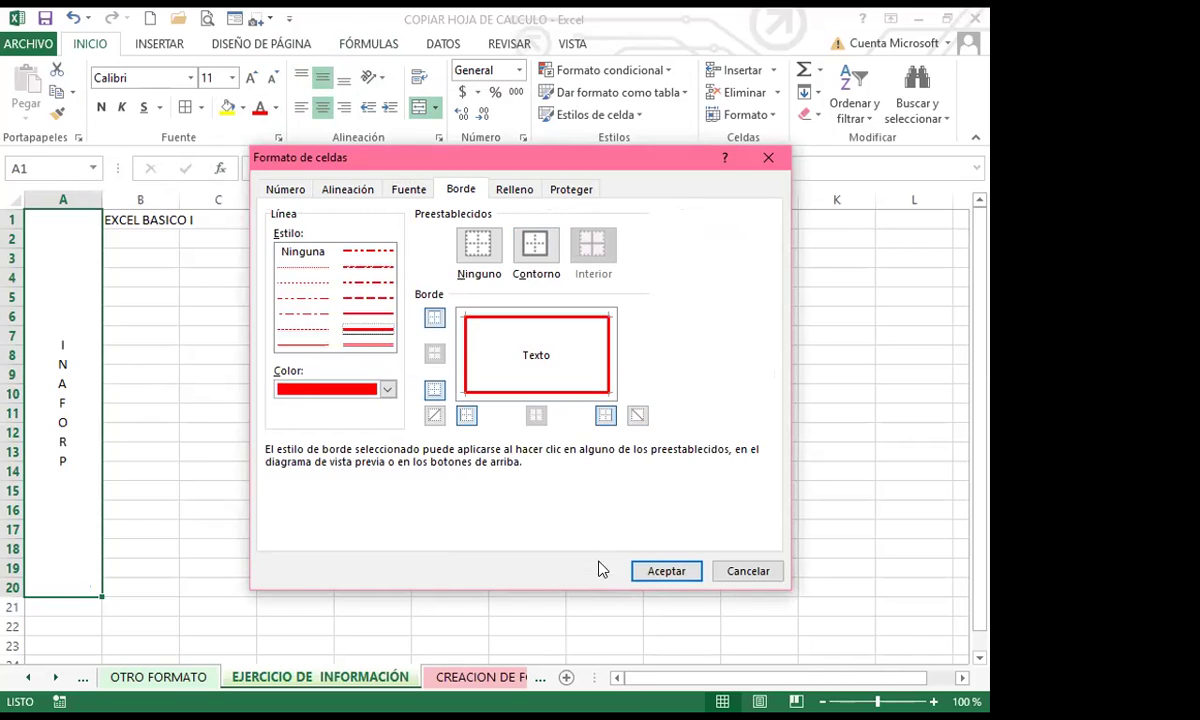
pyautogui.click(667, 572)
pyautogui.click(303, 471)
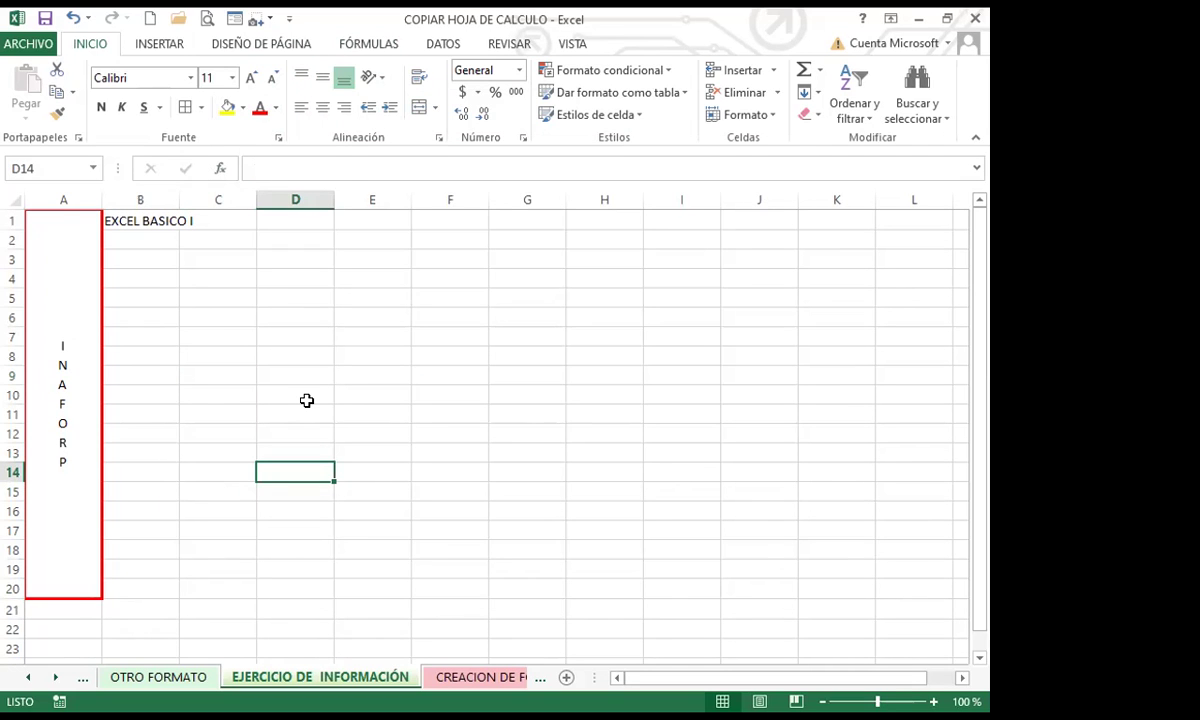
# Correct the text in the merged column A cell to INSAFORP
pyautogui.click(79, 314)
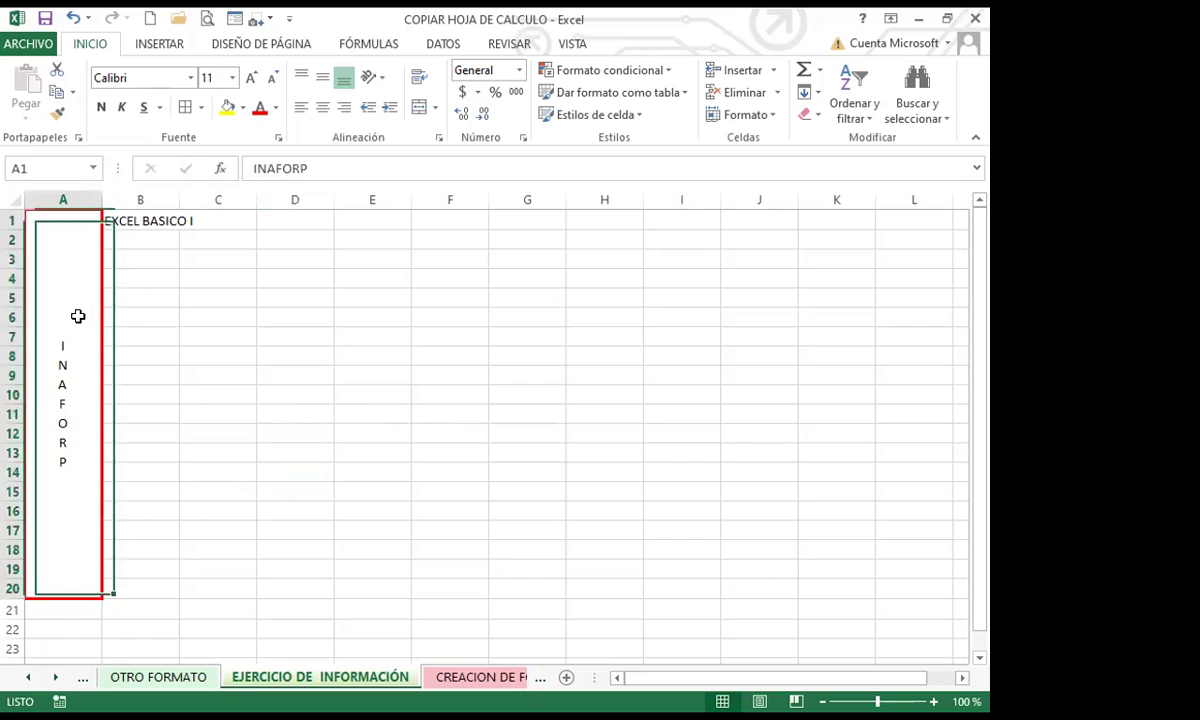
pyautogui.click(268, 168)
pyautogui.write('S')
pyautogui.click(300, 338)
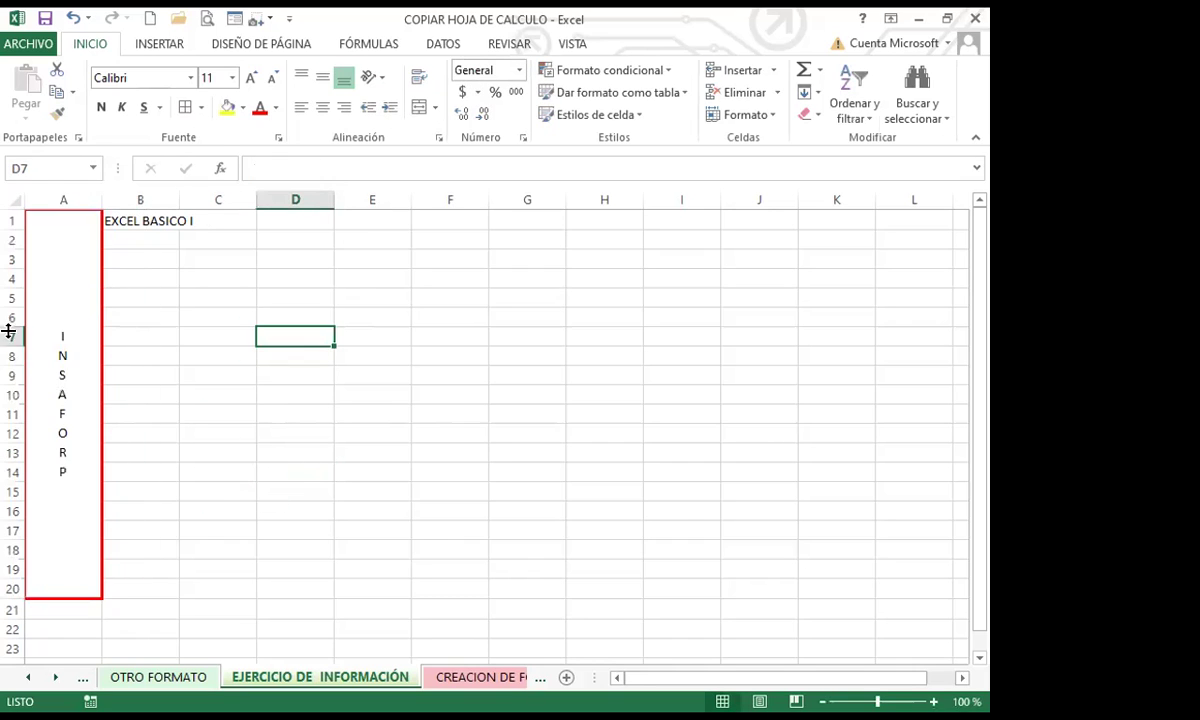
# Format the vertical INSAFORP text in bold (Negrita) with font size 18
pyautogui.click(72, 354)
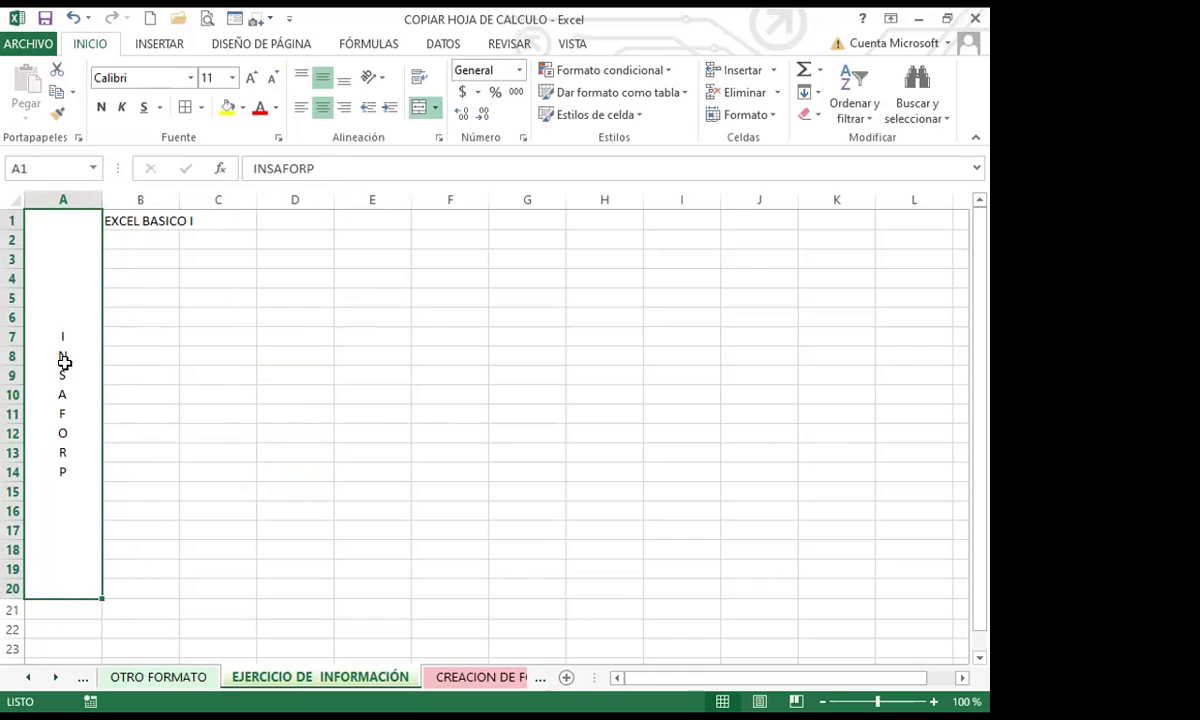
pyautogui.click(279, 139)
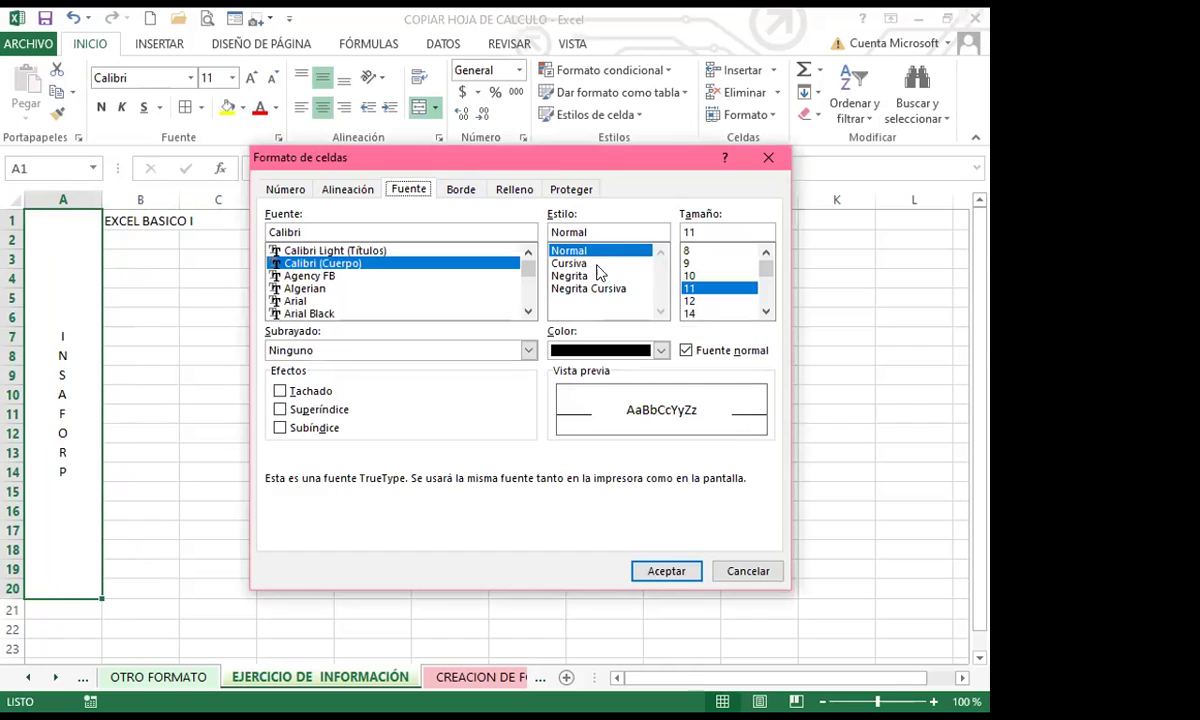
pyautogui.click(568, 276)
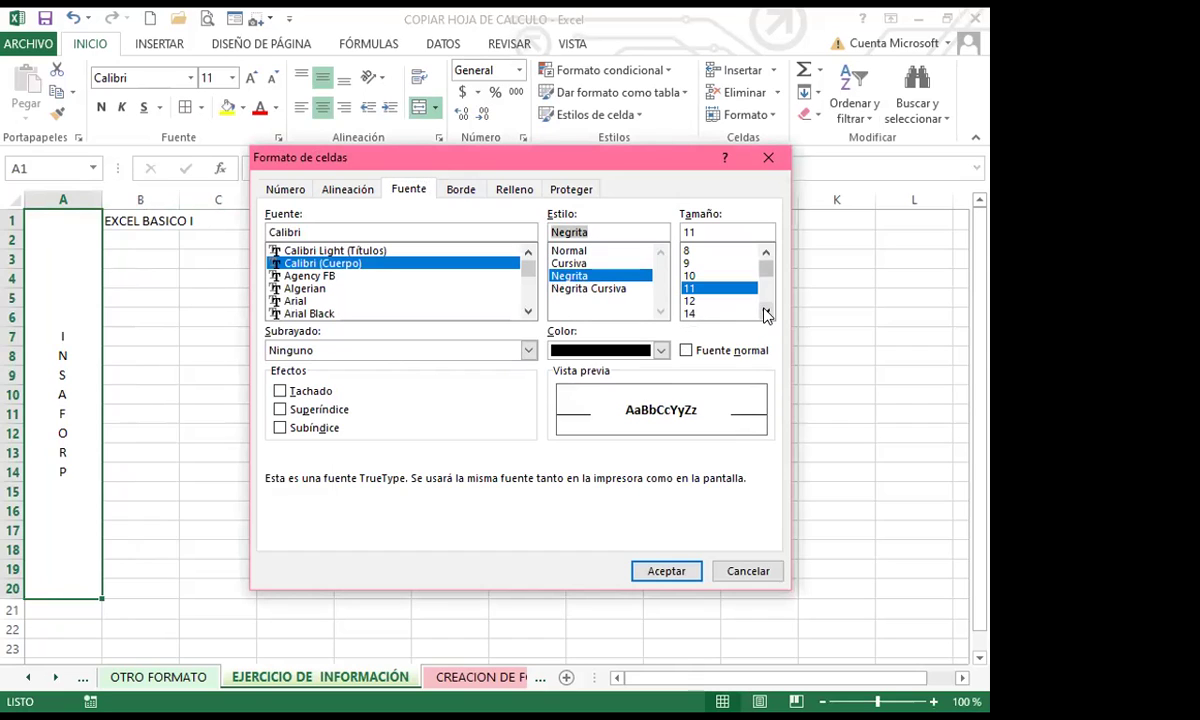
pyautogui.click(767, 313)
pyautogui.click(739, 288)
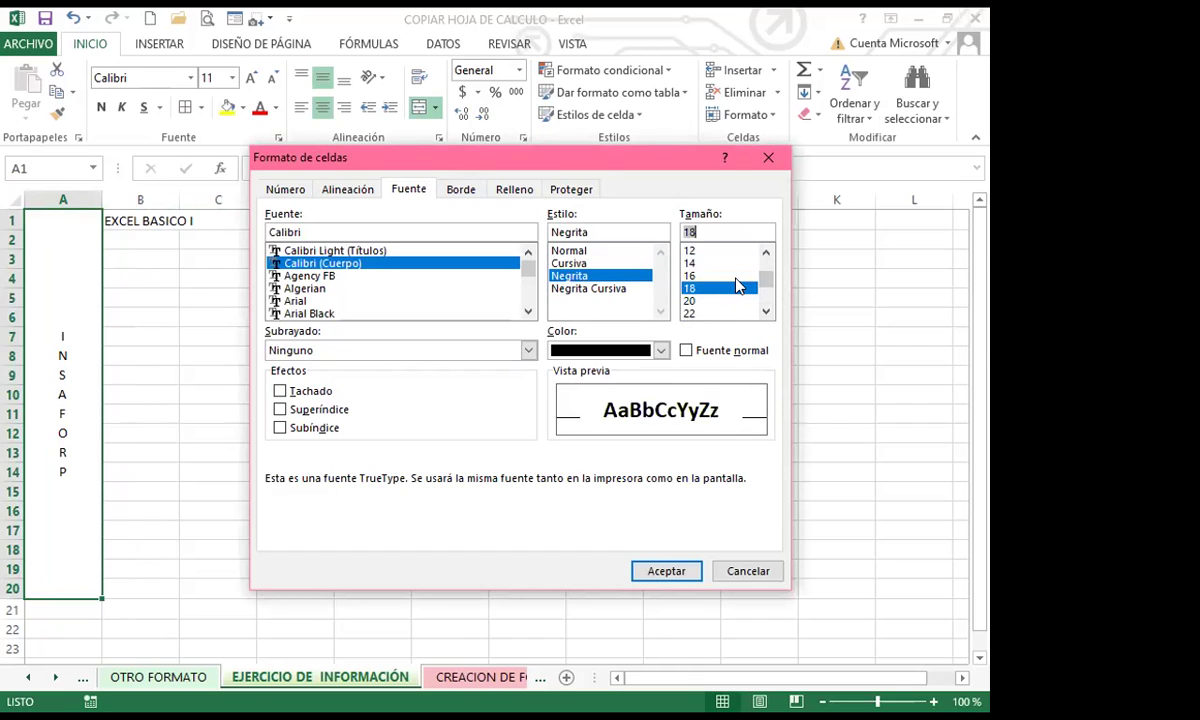
pyautogui.click(668, 572)
pyautogui.click(301, 395)
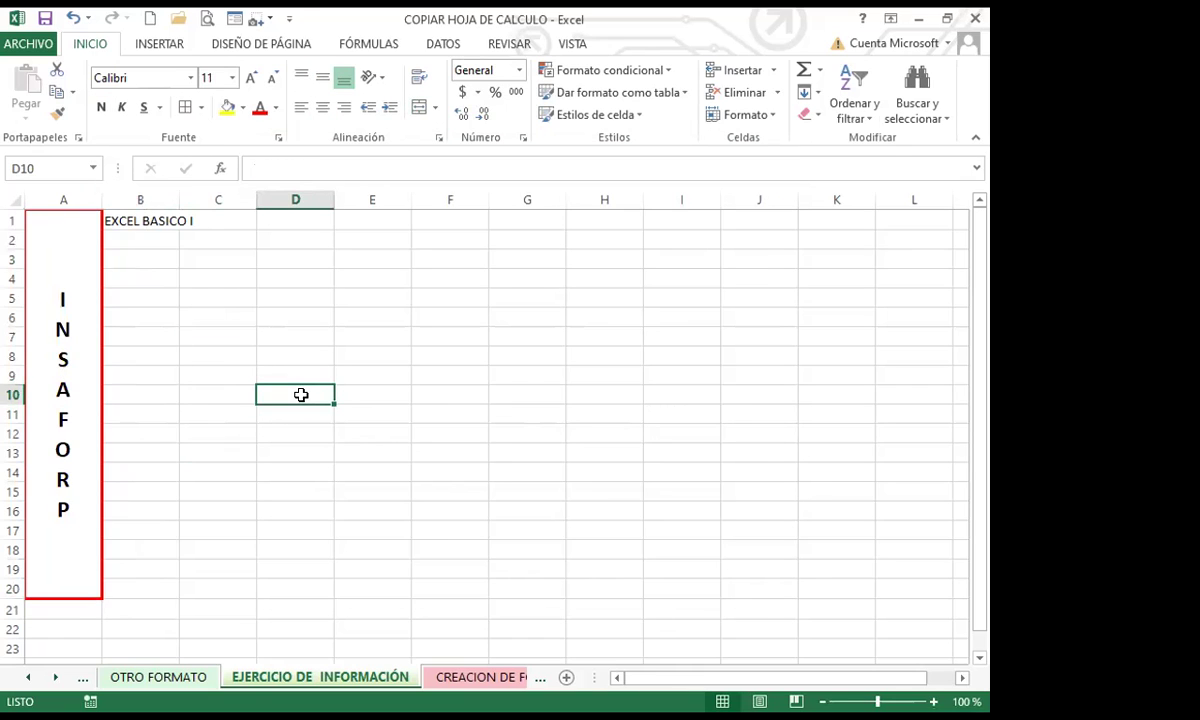
# Start a two-color gradient fill for the merged INSAFORP cell and set Color 1 to light red
pyautogui.click(77, 370)
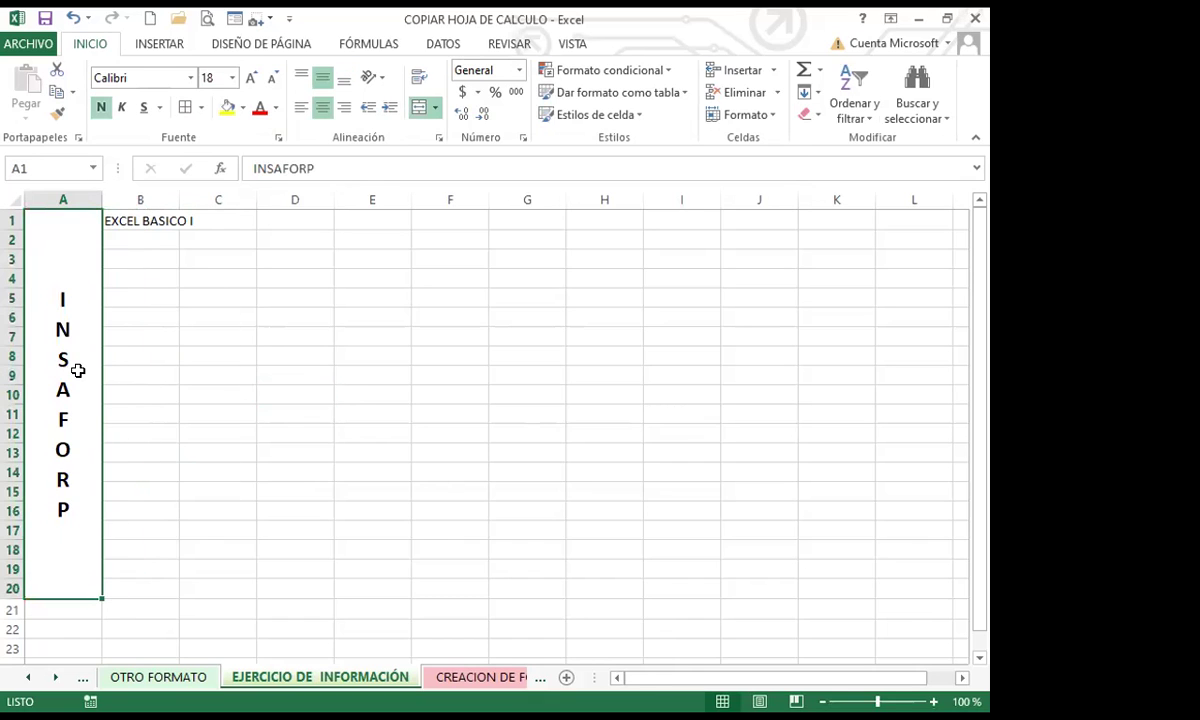
pyautogui.click(279, 138)
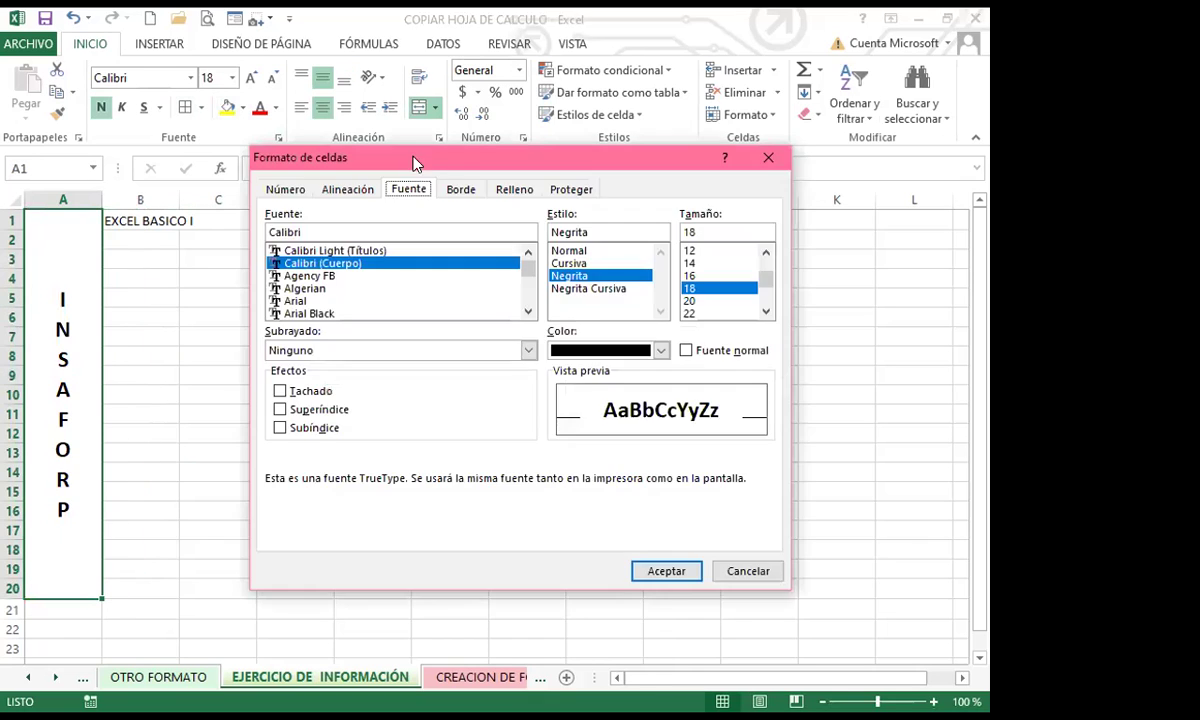
pyautogui.click(517, 192)
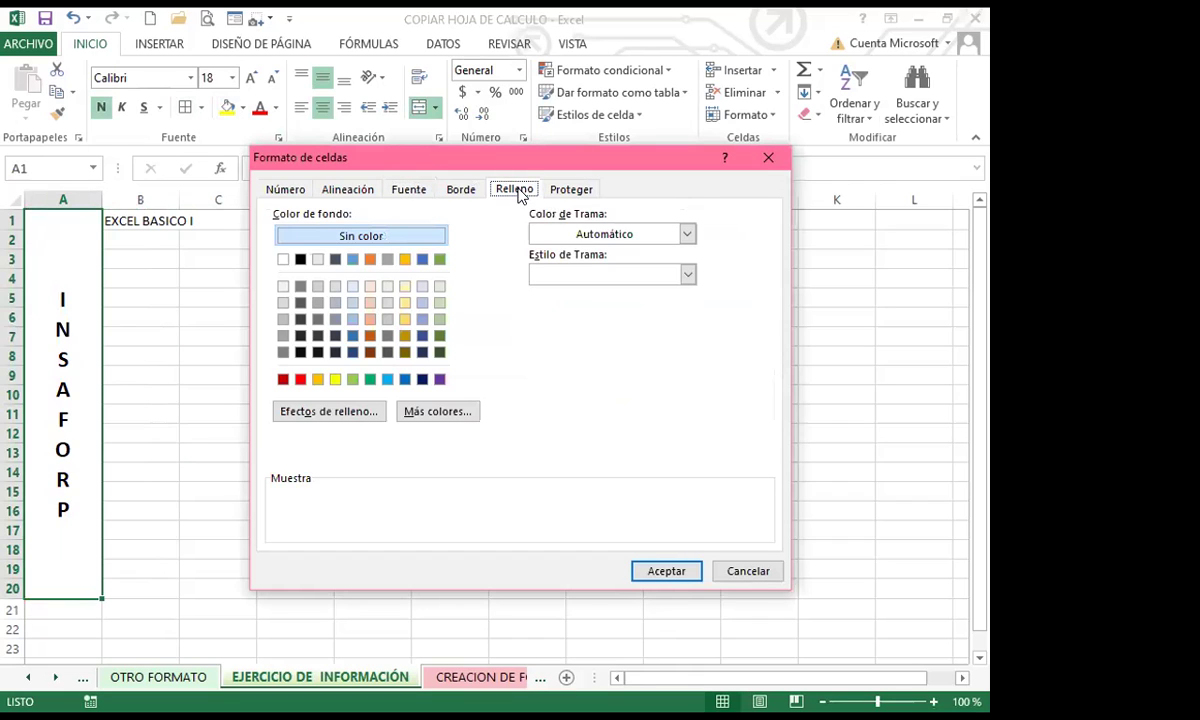
pyautogui.click(320, 413)
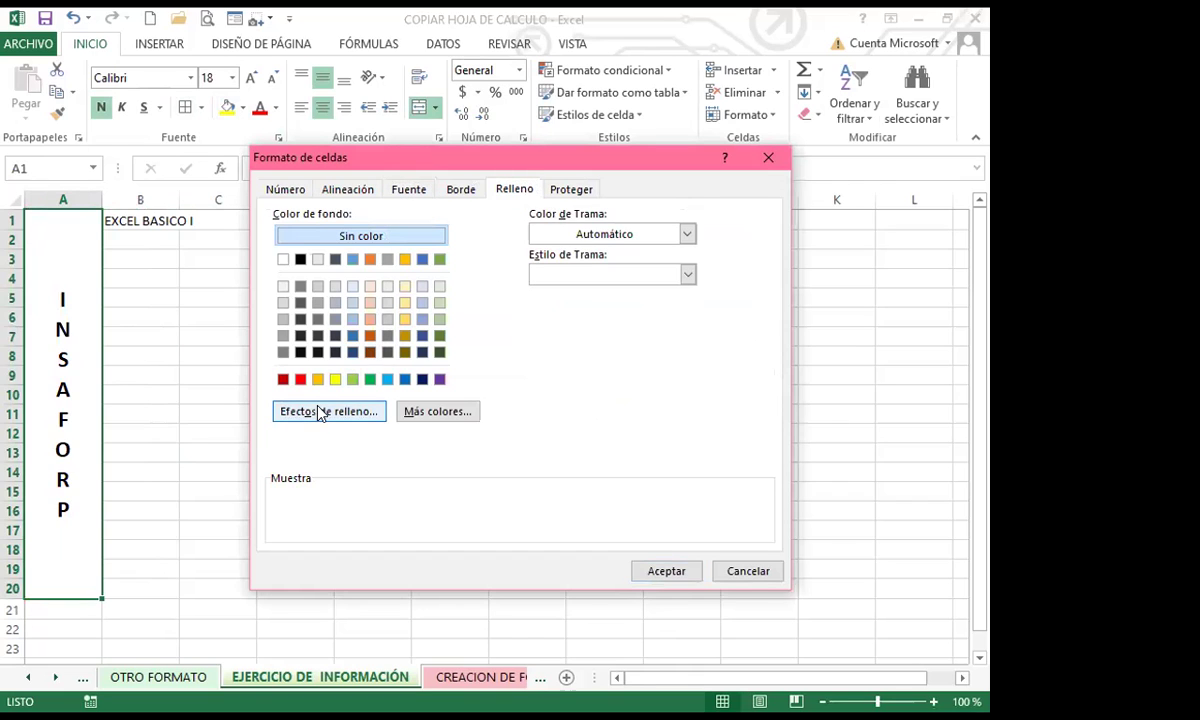
pyautogui.click(604, 248)
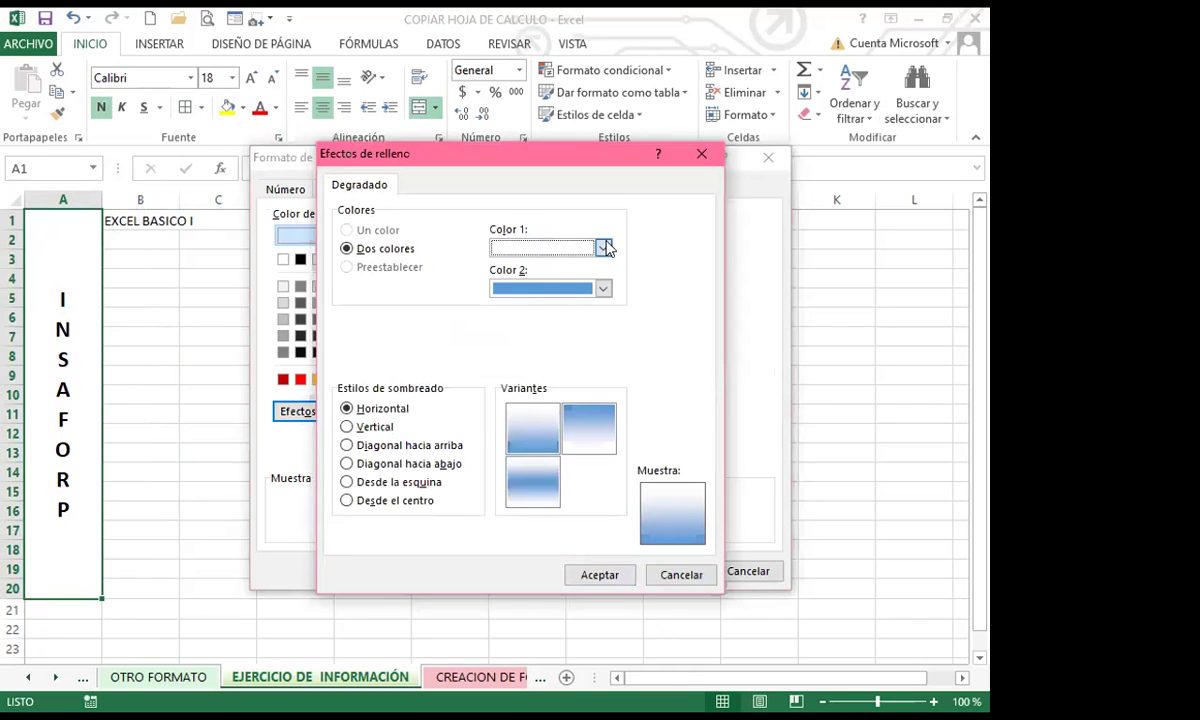
pyautogui.click(604, 248)
pyautogui.click(533, 418)
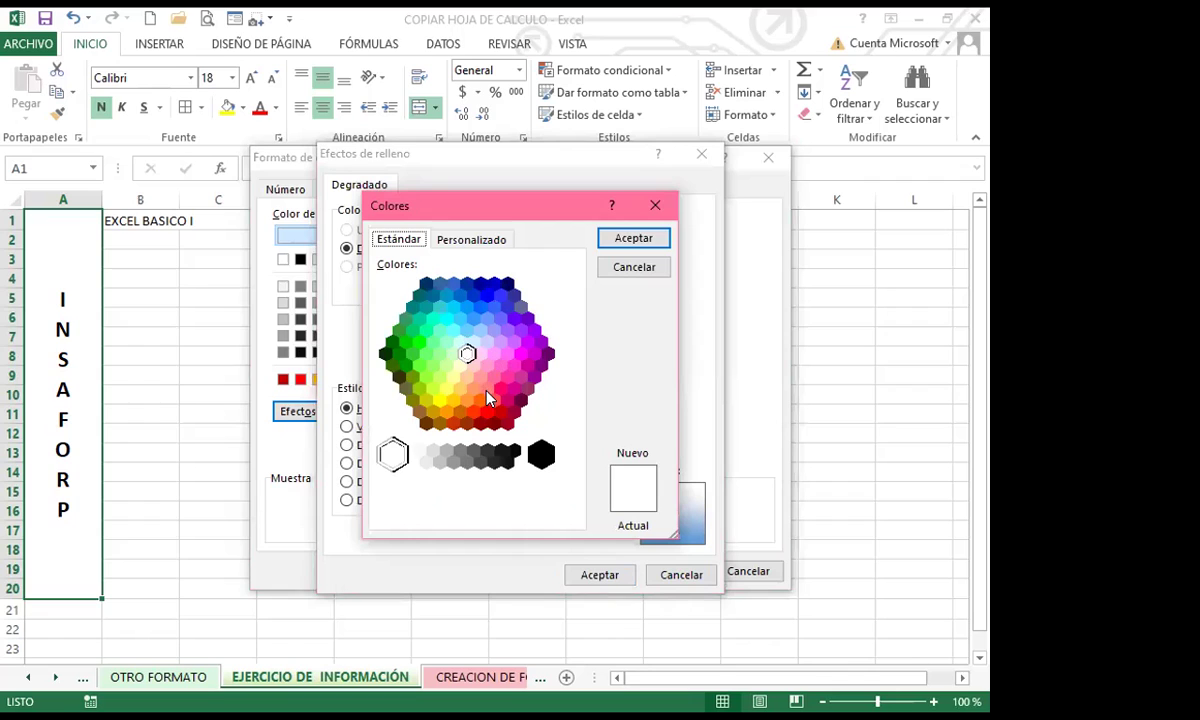
pyautogui.click(487, 396)
pyautogui.click(640, 239)
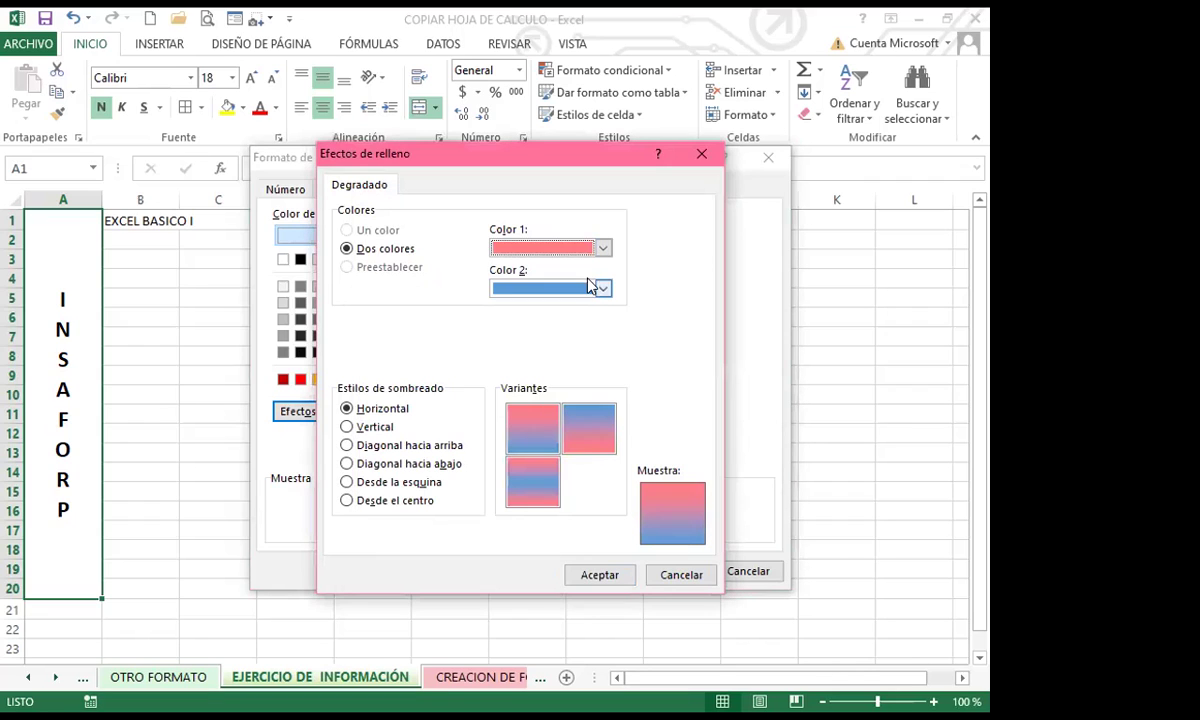
# Set the gradient's Color 2 to a custom light turquoise
pyautogui.click(603, 288)
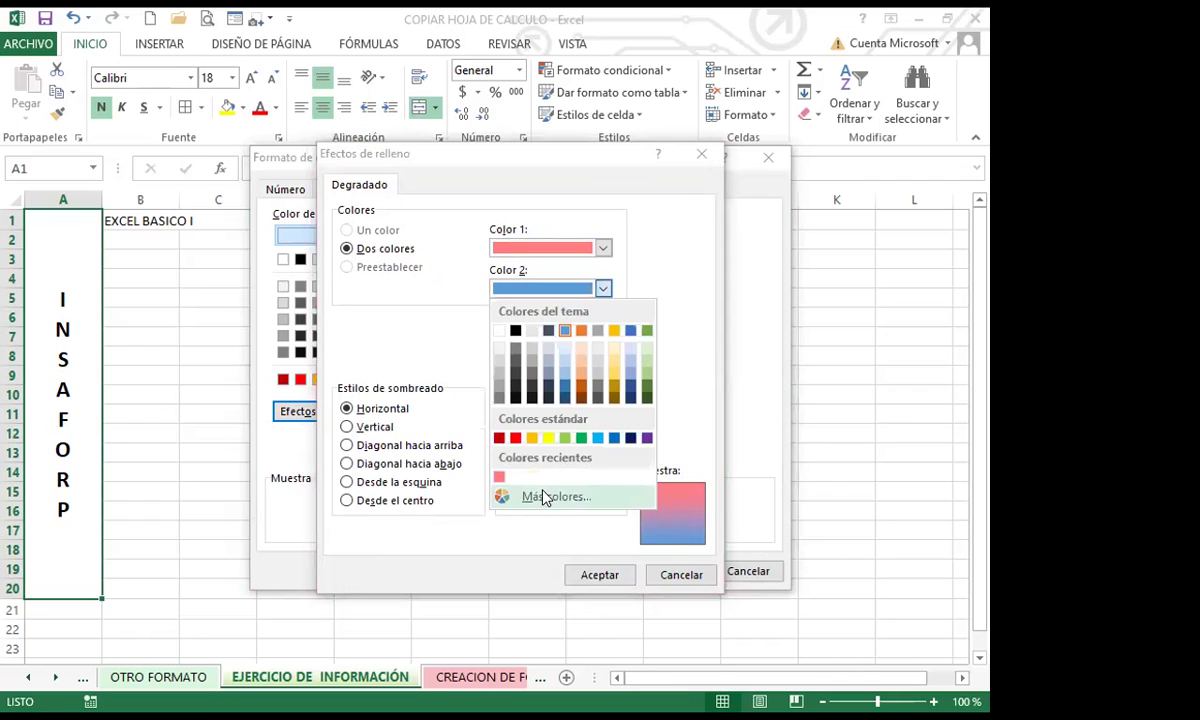
pyautogui.click(545, 497)
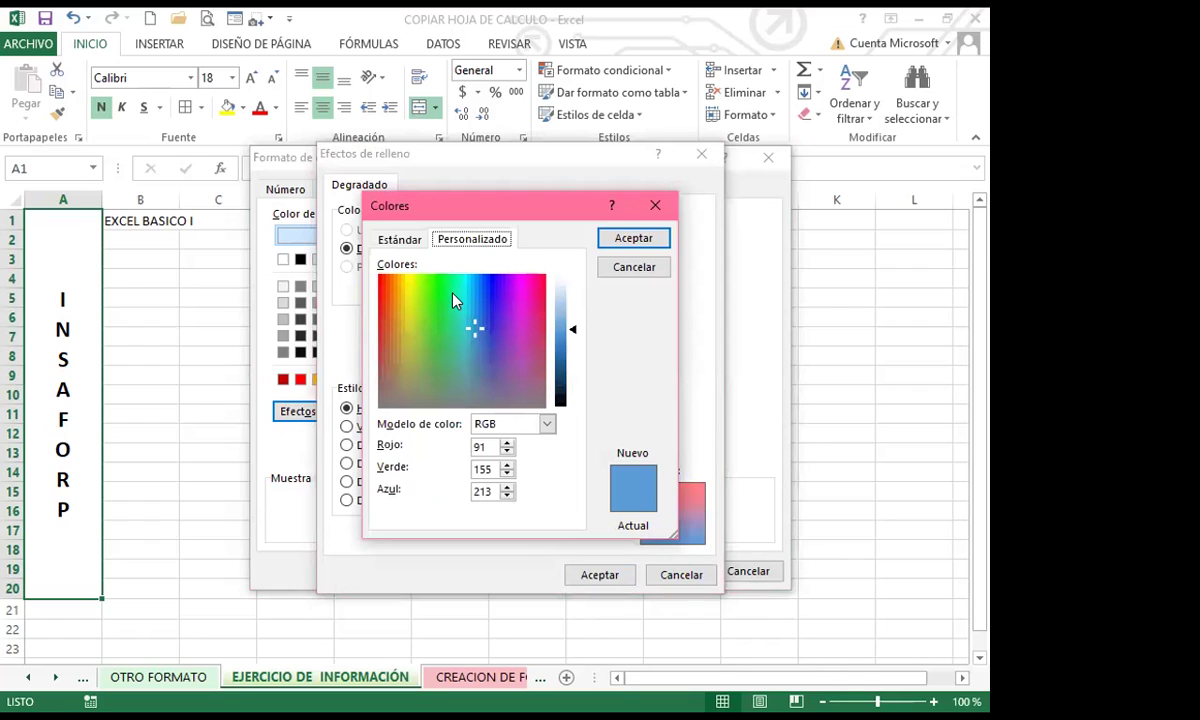
pyautogui.click(456, 290)
pyautogui.moveTo(573, 329); pyautogui.dragTo(573, 304)
pyautogui.click(641, 237)
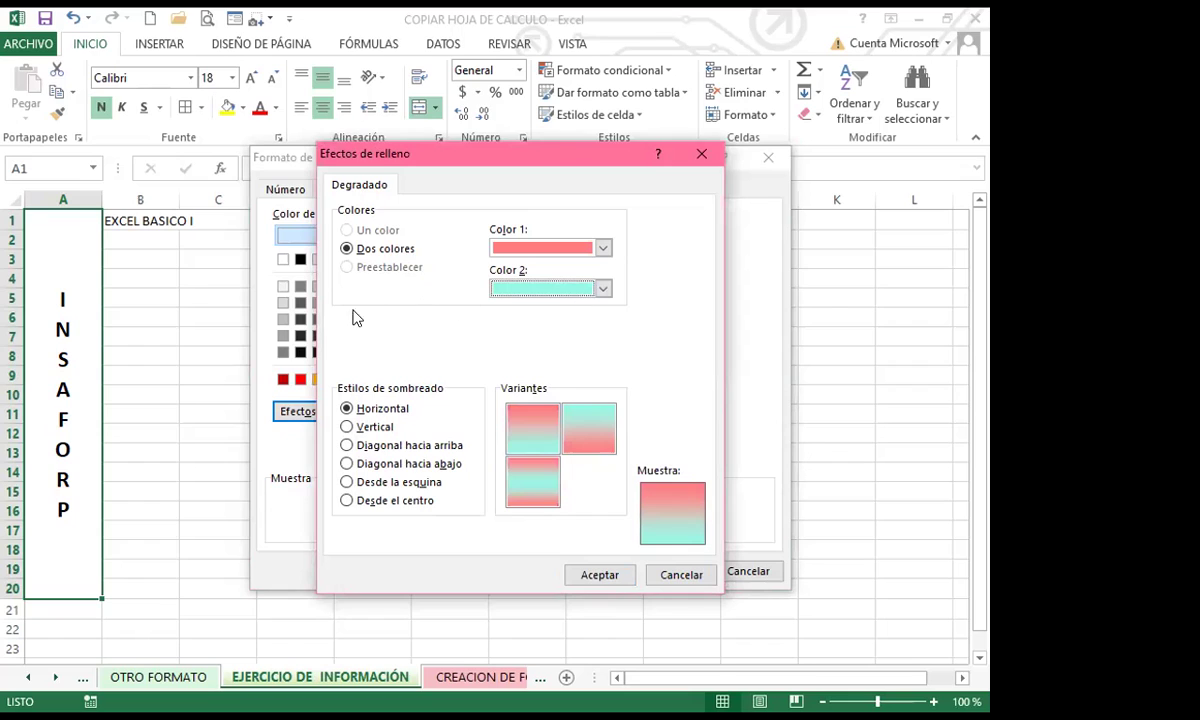
# Set the gradient shading style to Diagonal hacia abajo with the first variant and apply the fill to the INSAFORP cell
pyautogui.click(347, 463)
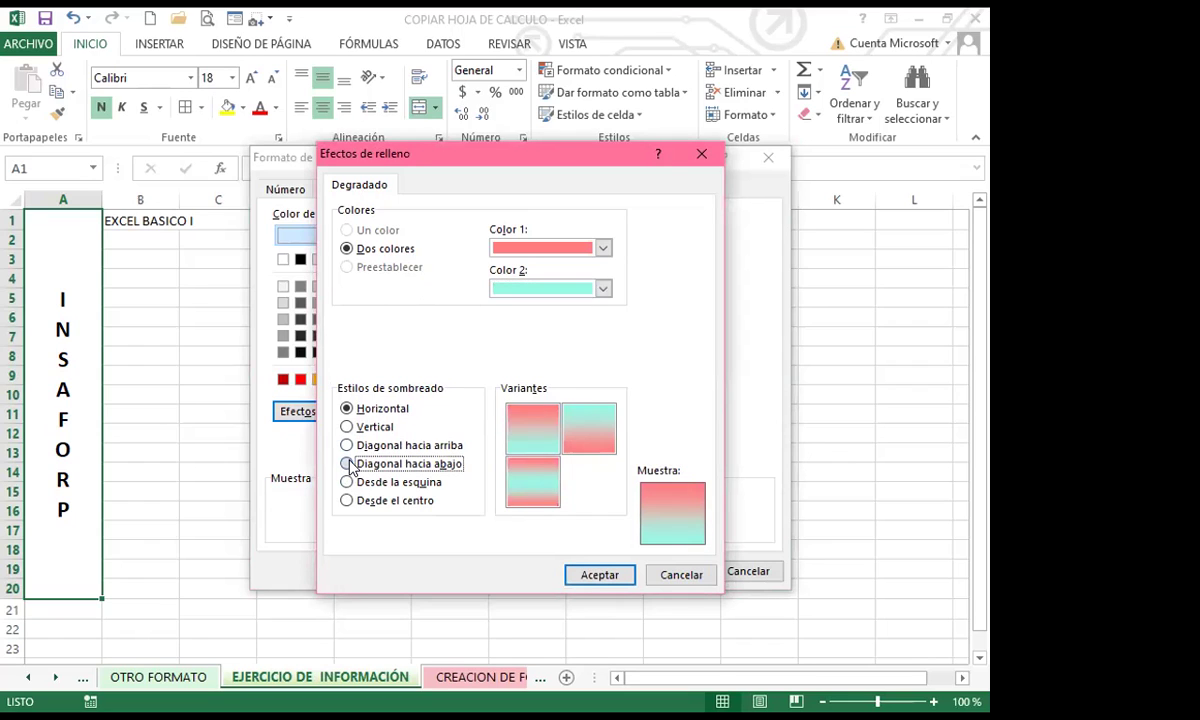
pyautogui.click(525, 428)
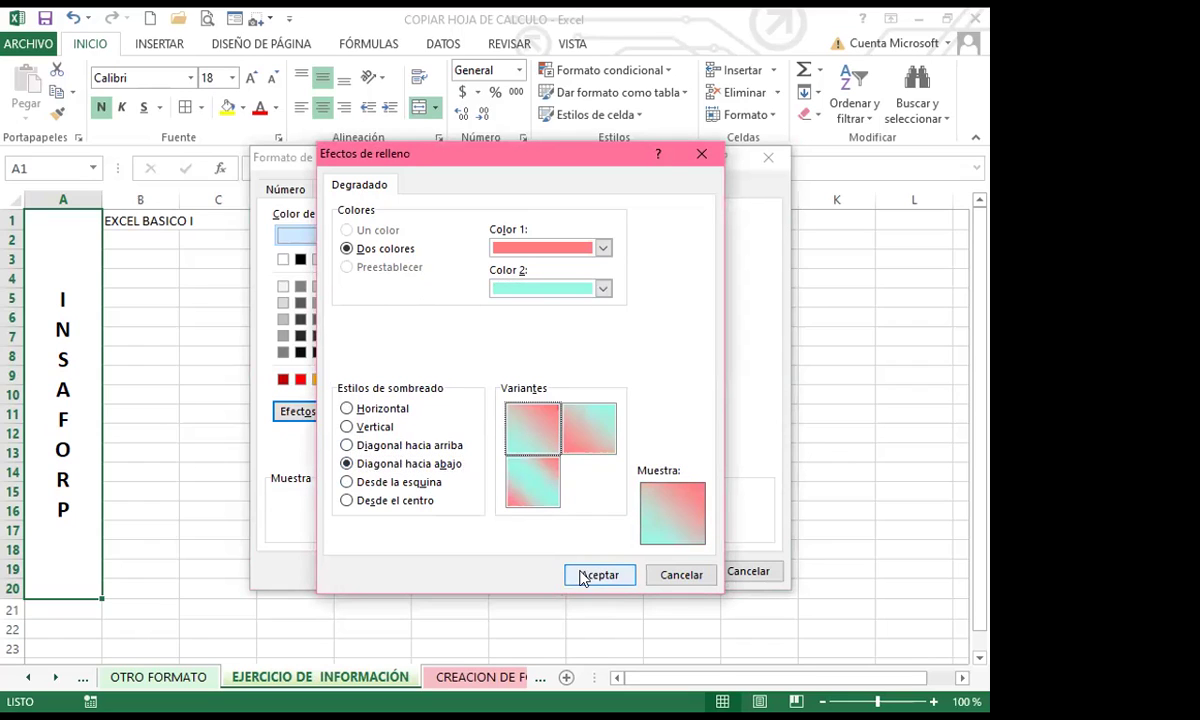
pyautogui.click(590, 576)
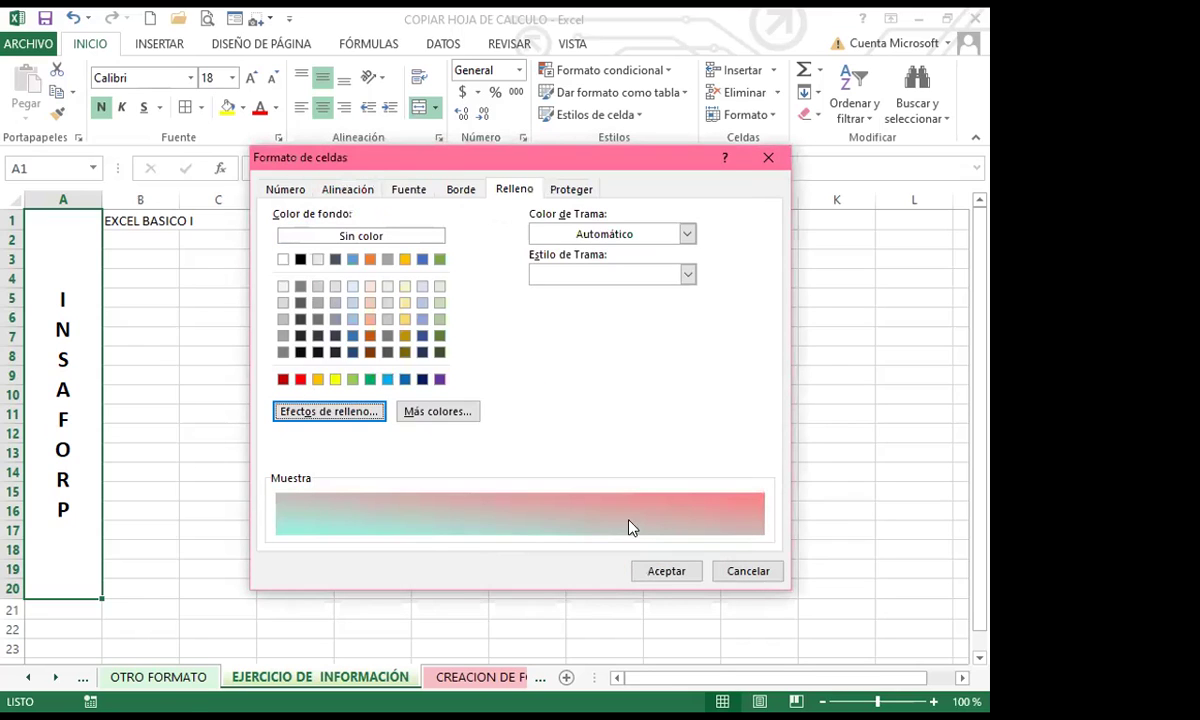
pyautogui.click(655, 571)
pyautogui.click(281, 440)
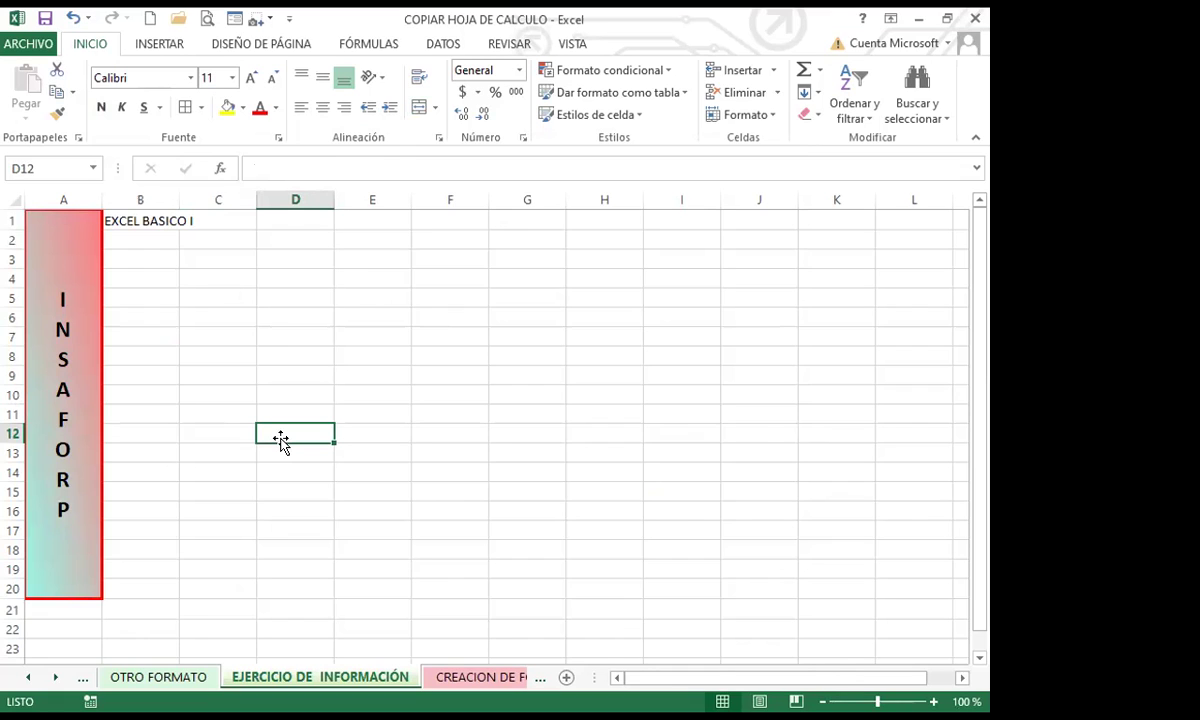
# Merge and center the range B1:I20 containing EXCEL BASICO I
pyautogui.click(150, 220)
pyautogui.moveTo(196, 222); pyautogui.dragTo(679, 579)
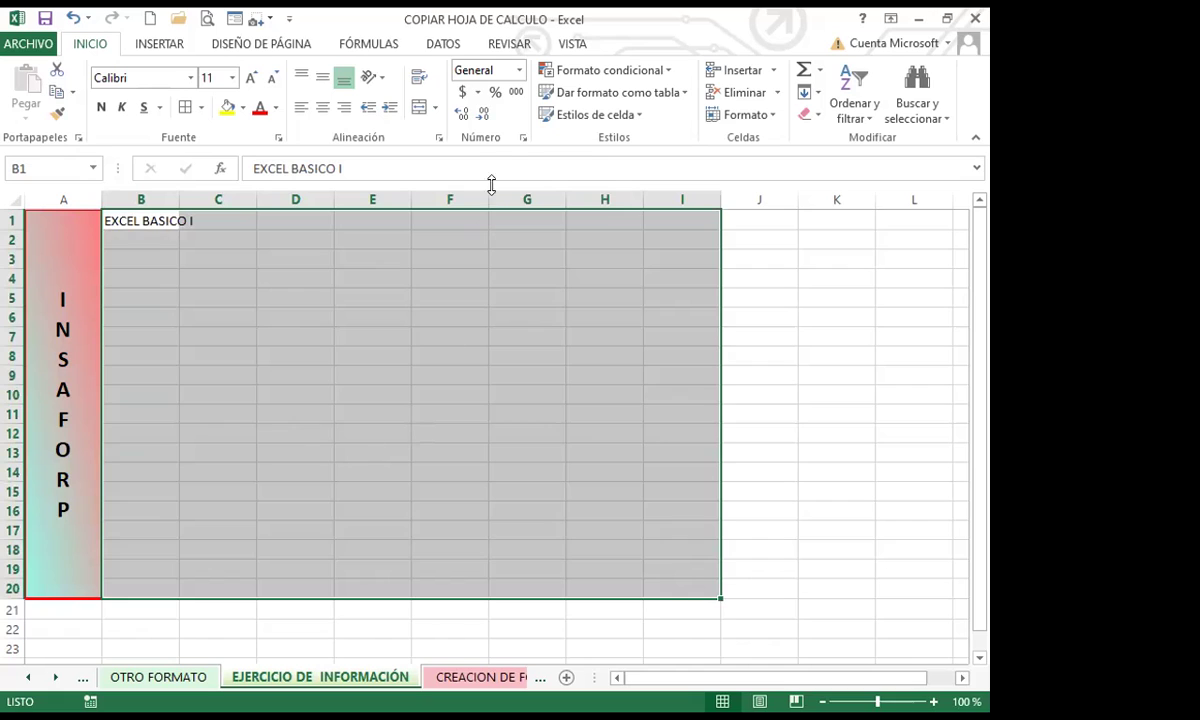
pyautogui.click(419, 109)
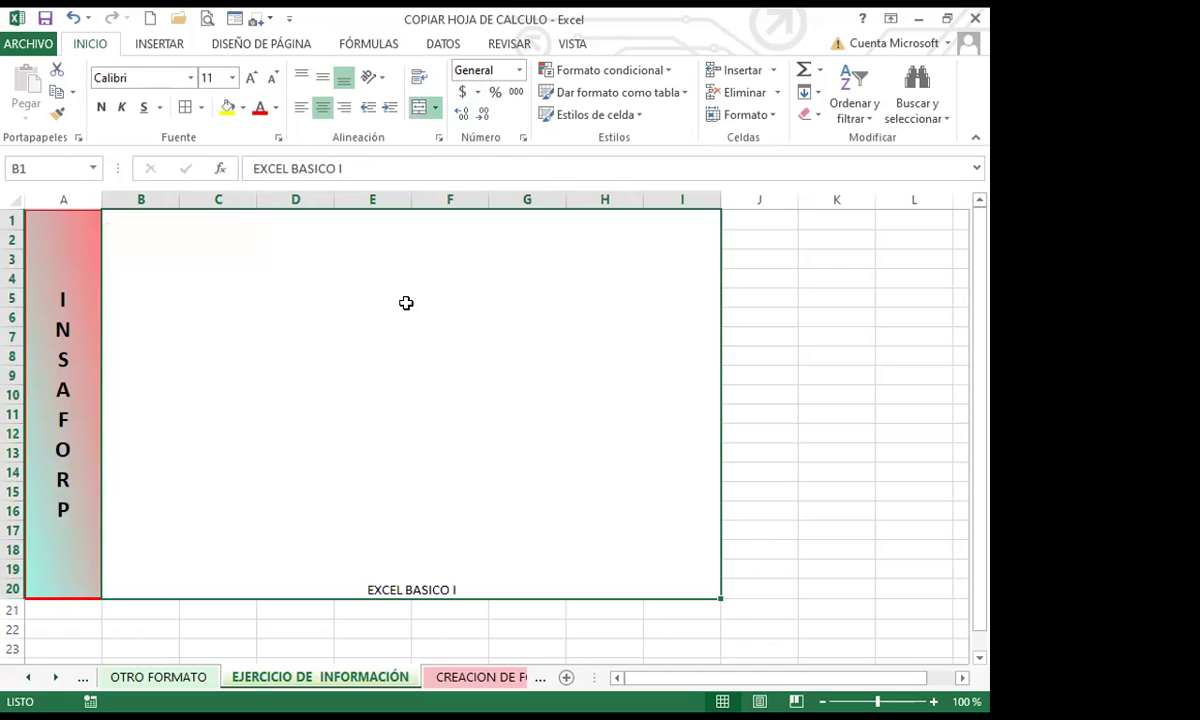
# Align the EXCEL BASICO I text to the middle of its merged cell and set its orientation to Ángulo ascendente
pyautogui.click(322, 78)
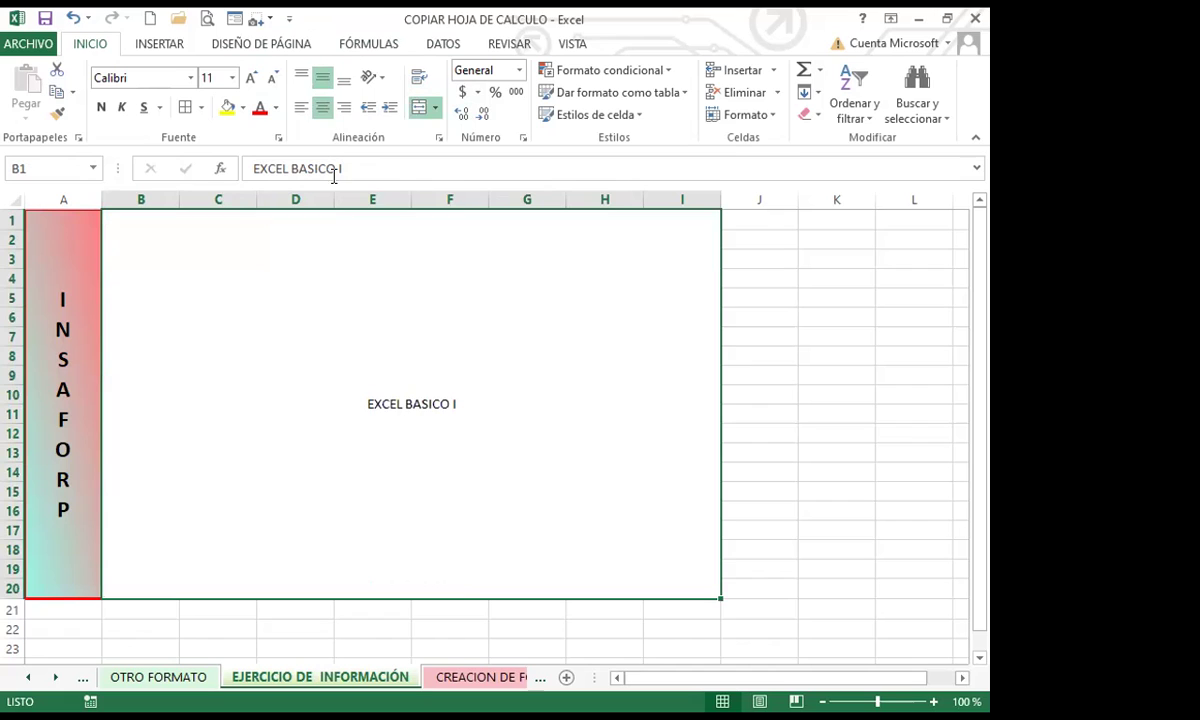
pyautogui.click(384, 80)
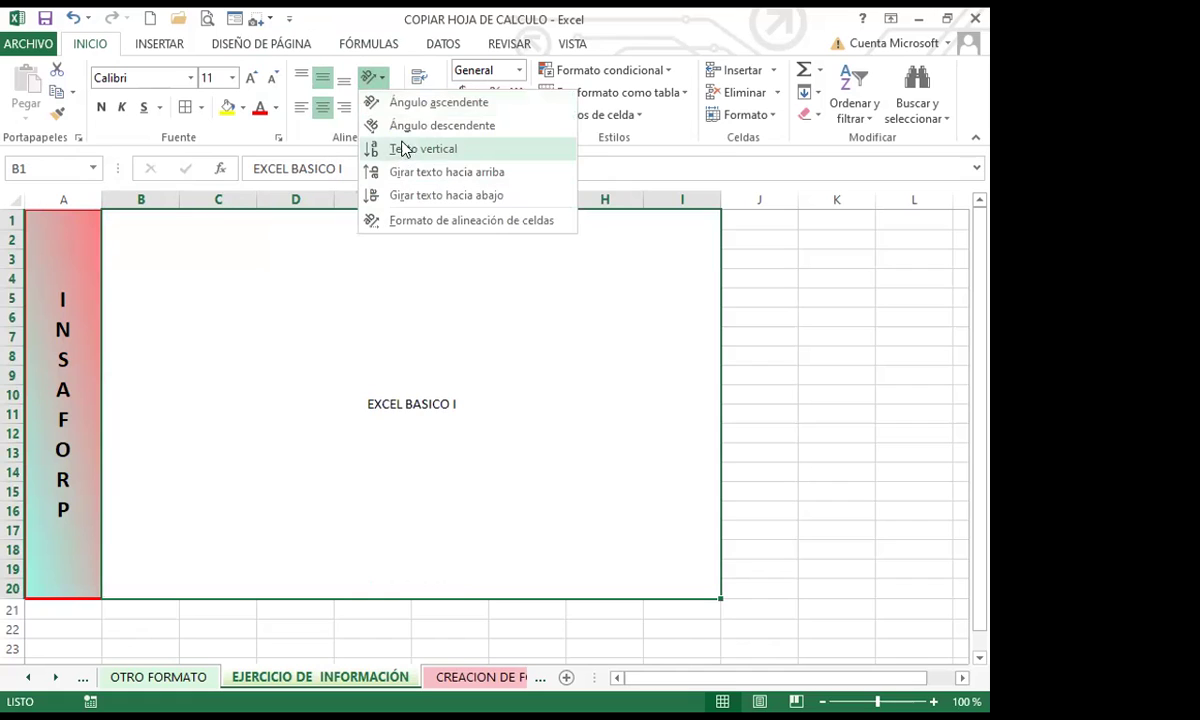
pyautogui.click(403, 102)
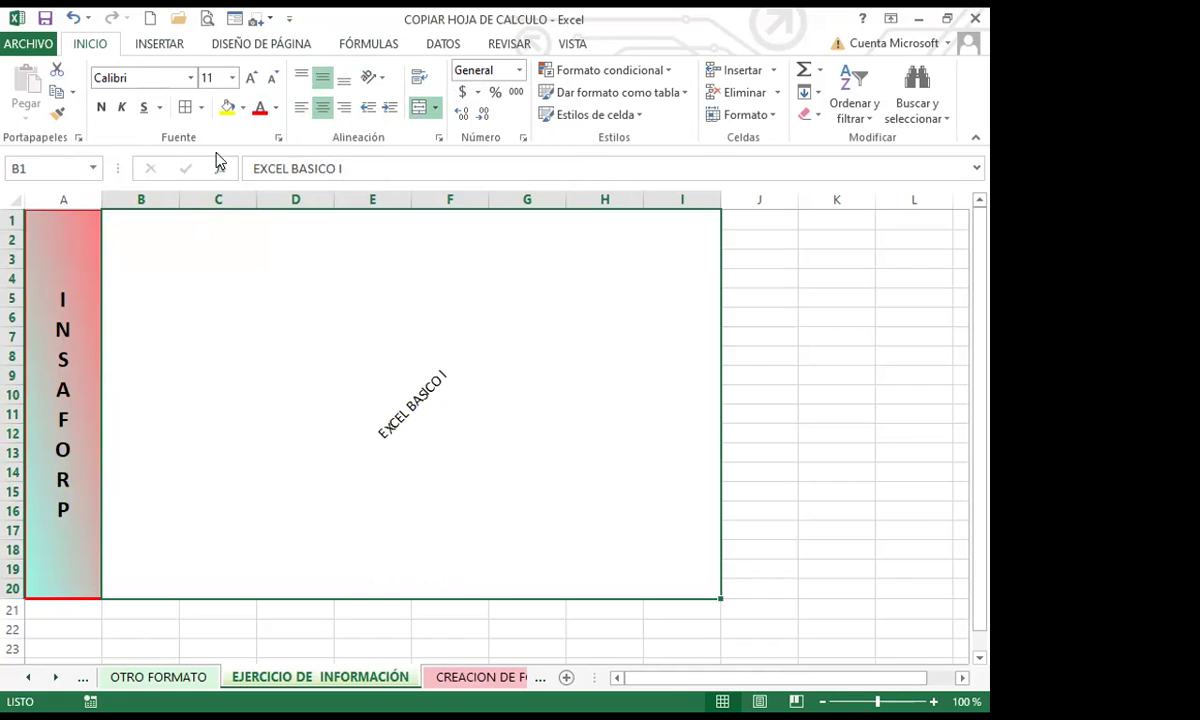
# Format the EXCEL BASICO I text in bold with font size 48
pyautogui.click(101, 107)
pyautogui.click(248, 78)
pyautogui.click(248, 78)
pyautogui.click(248, 78)
pyautogui.click(248, 78)
pyautogui.click(248, 78)
pyautogui.click(248, 78)
pyautogui.click(248, 78)
pyautogui.click(248, 78)
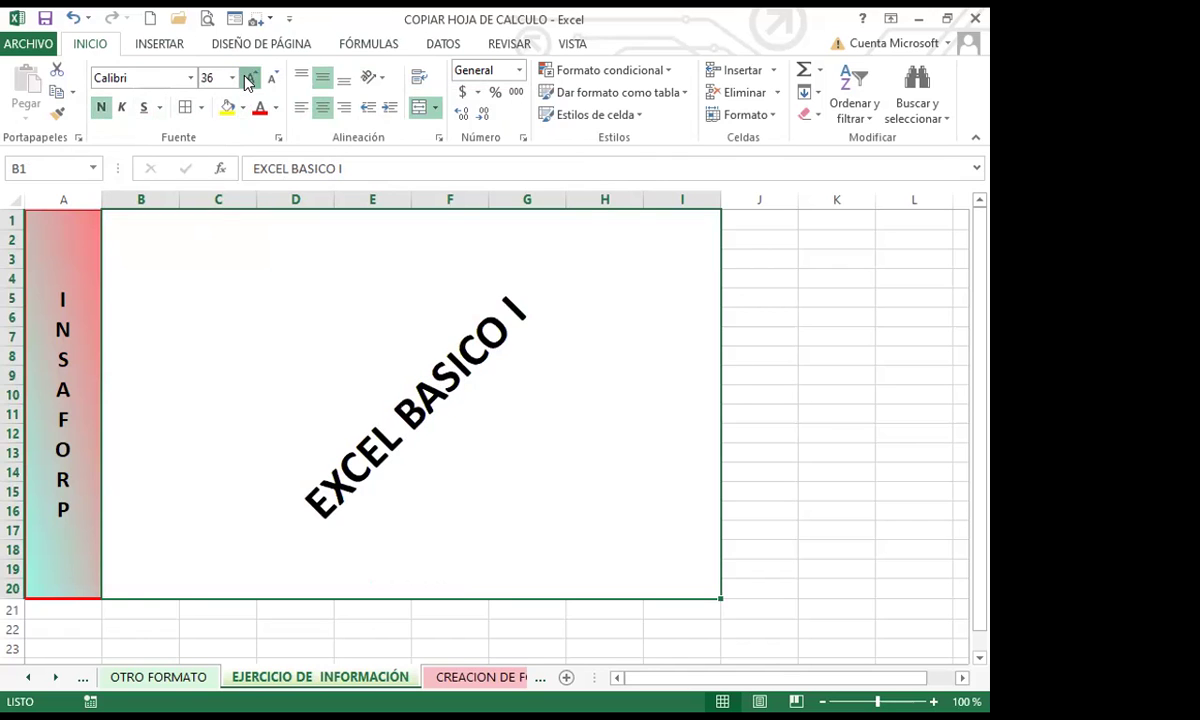
pyautogui.click(248, 78)
pyautogui.click(248, 78)
pyautogui.click(271, 78)
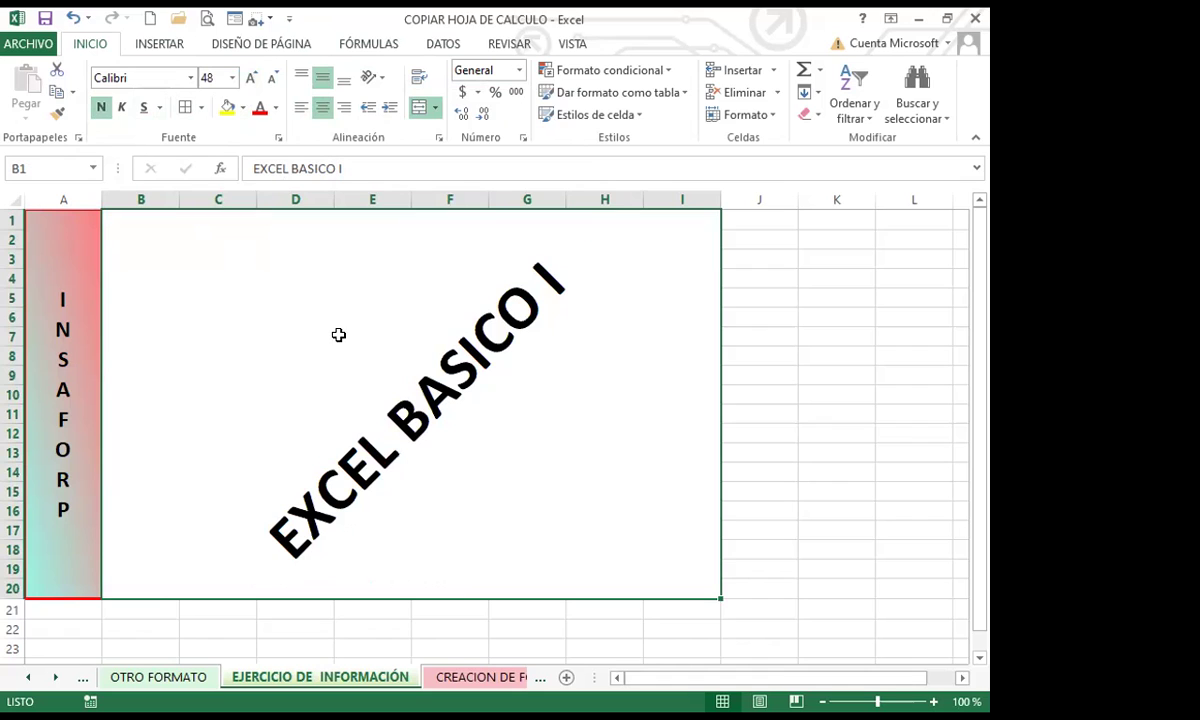
# Set thick dark blue-gray borders on the top, right and bottom edges of the merged cell B1:I20
pyautogui.click(279, 139)
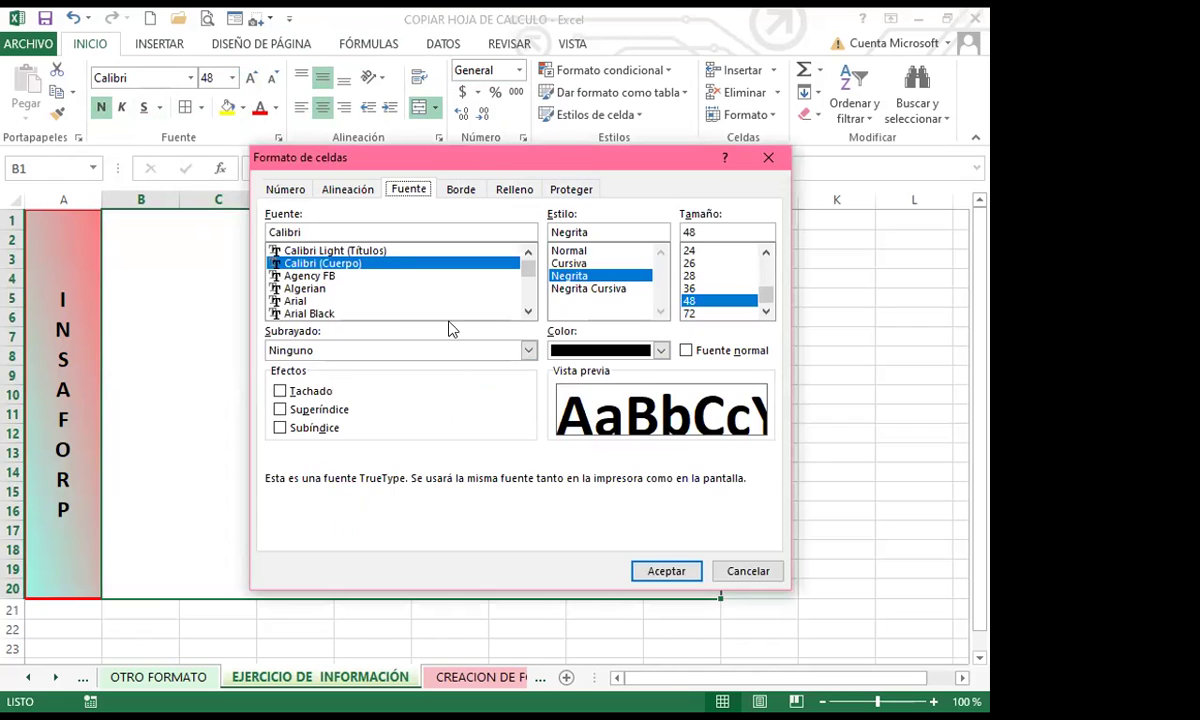
pyautogui.click(461, 189)
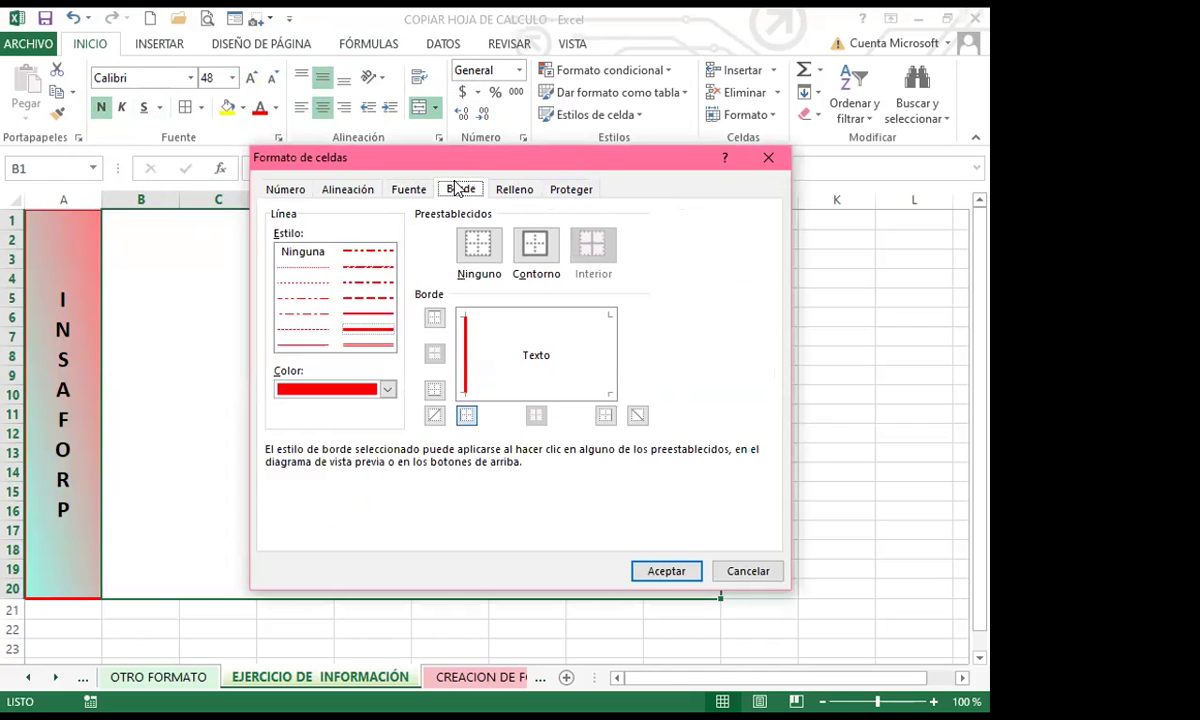
pyautogui.click(387, 390)
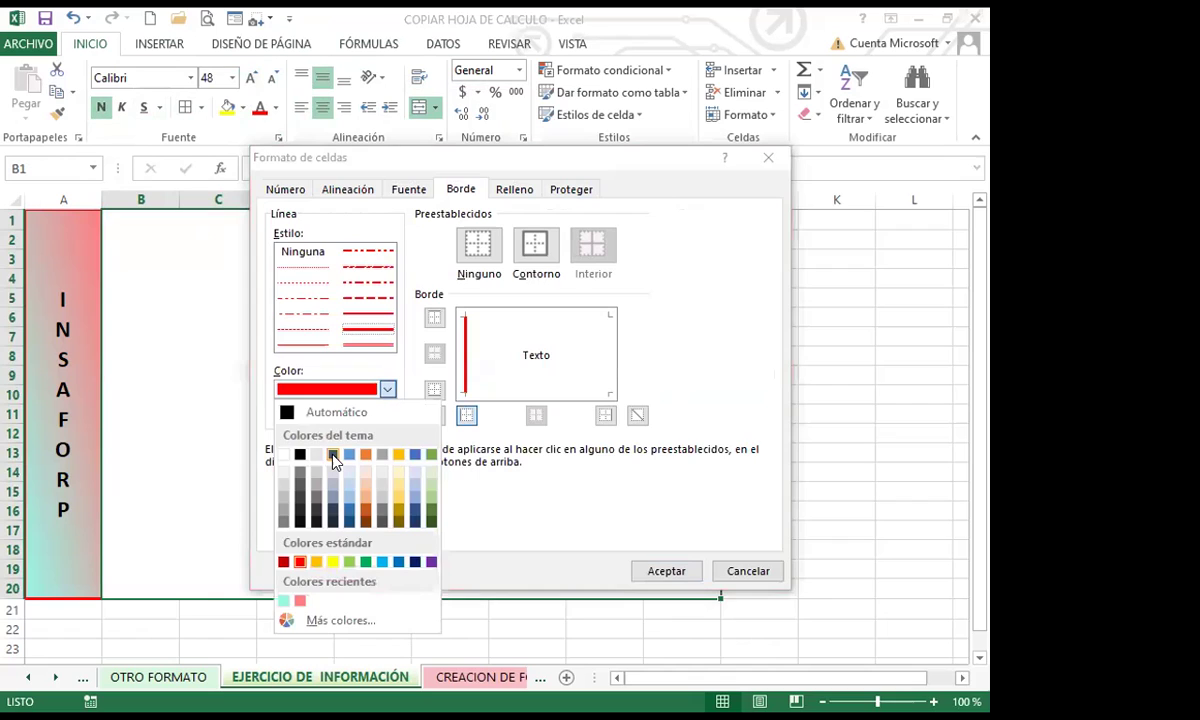
pyautogui.click(333, 455)
pyautogui.click(562, 318)
pyautogui.click(607, 350)
pyautogui.click(547, 394)
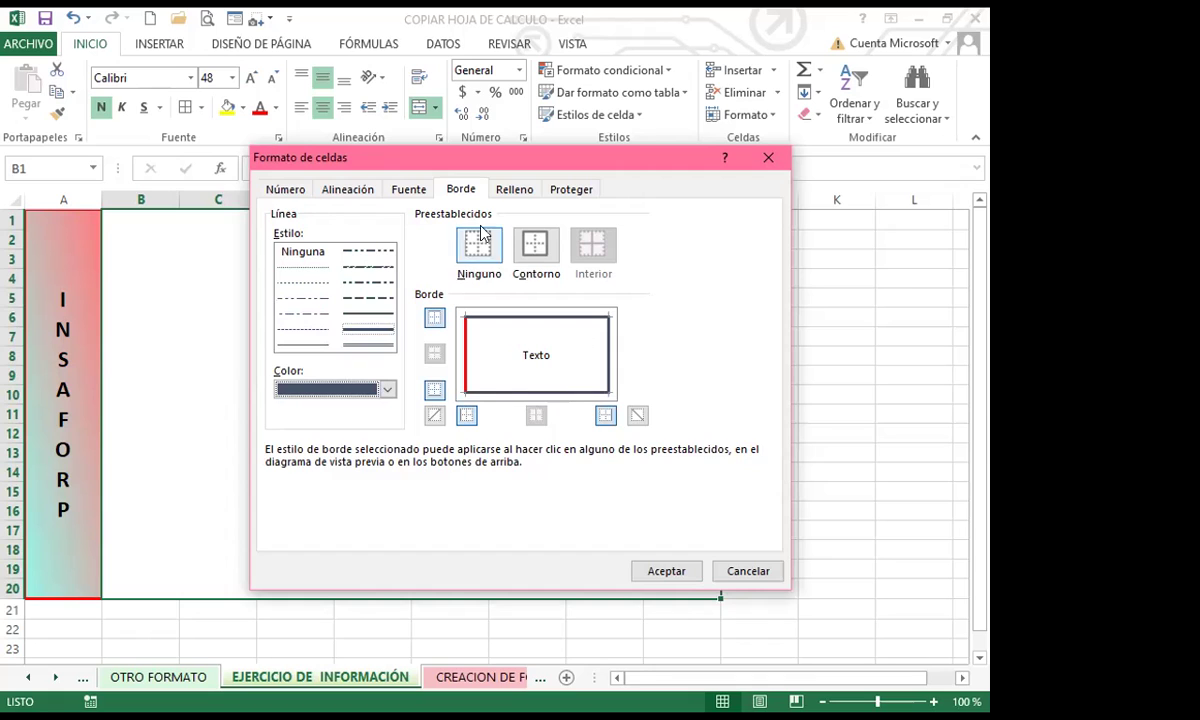
# Fill the merged EXCEL BASICO I cell with a vertical-stripe pattern in the recent light turquoise color and apply the formatting
pyautogui.click(512, 190)
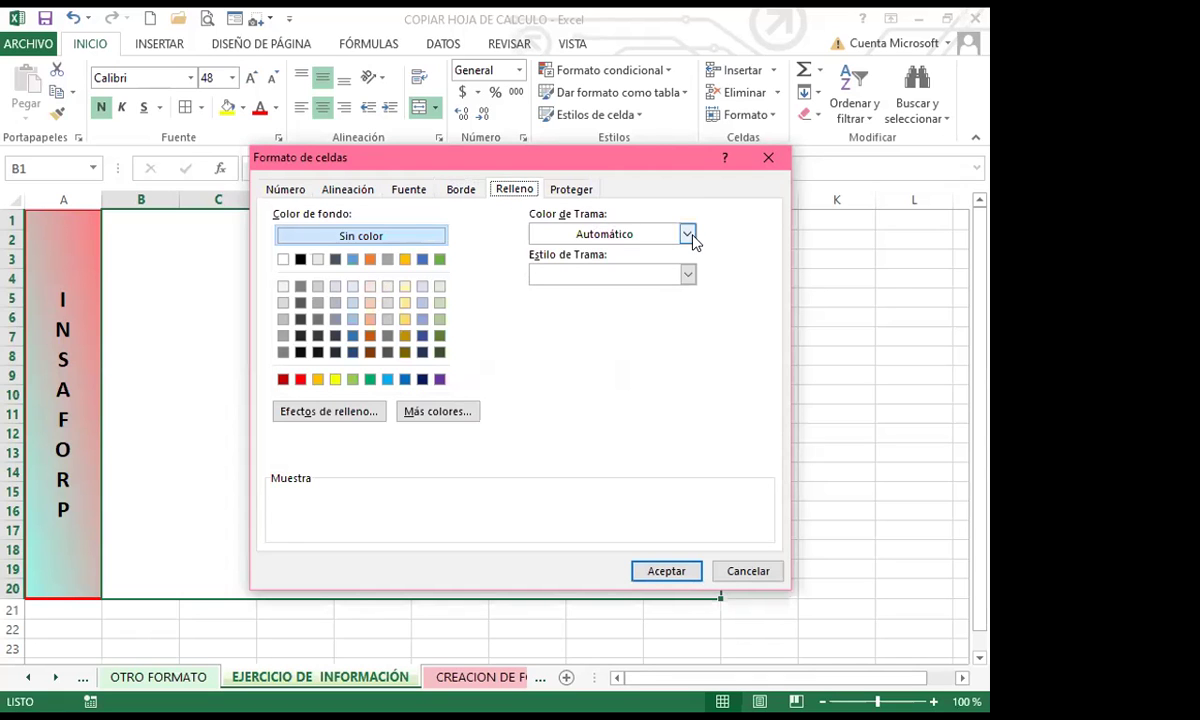
pyautogui.click(688, 235)
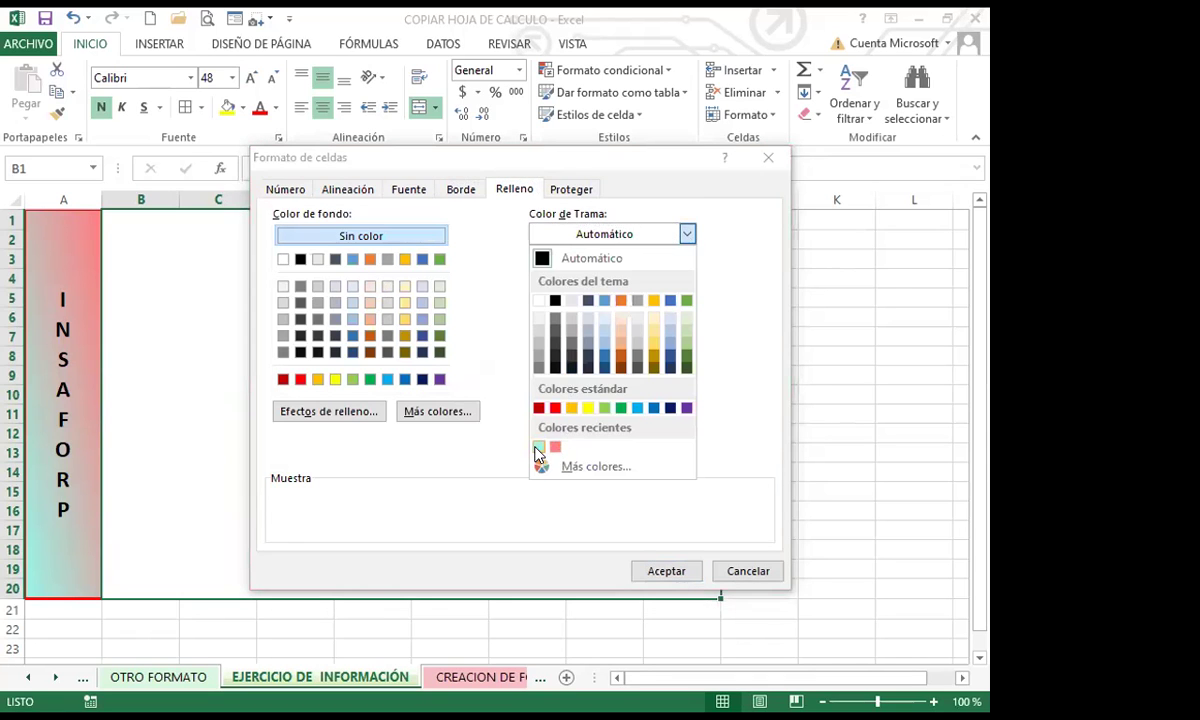
pyautogui.click(538, 447)
pyautogui.click(687, 274)
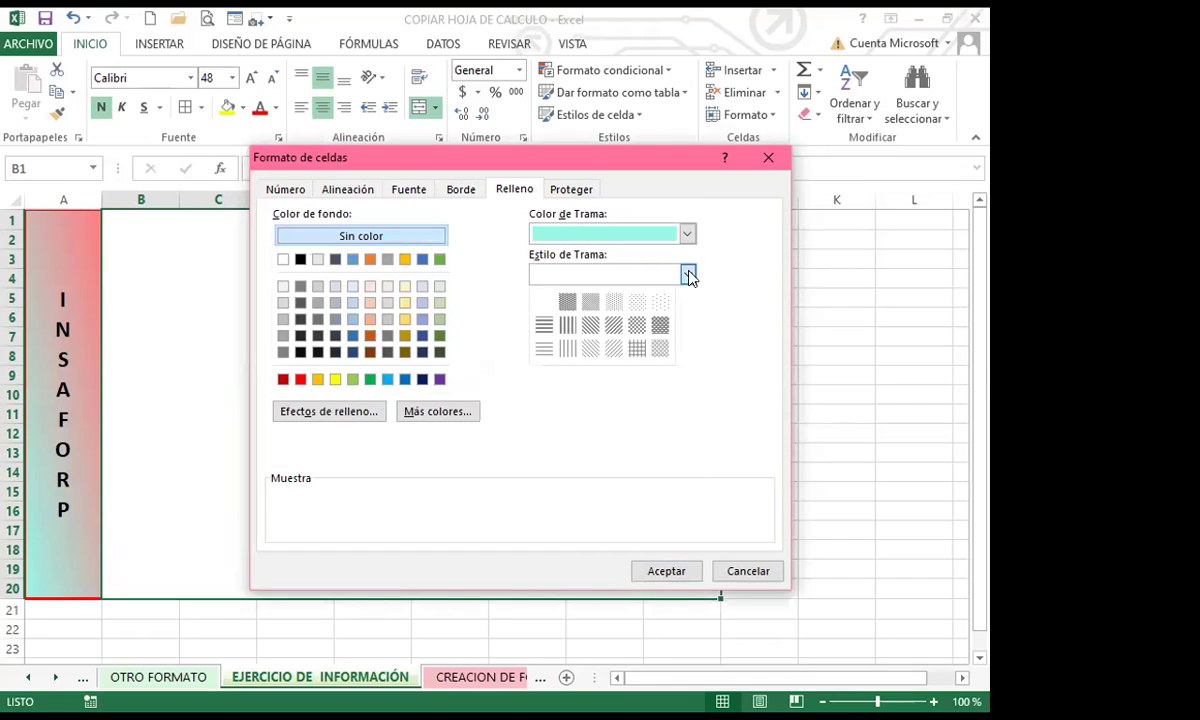
pyautogui.click(567, 325)
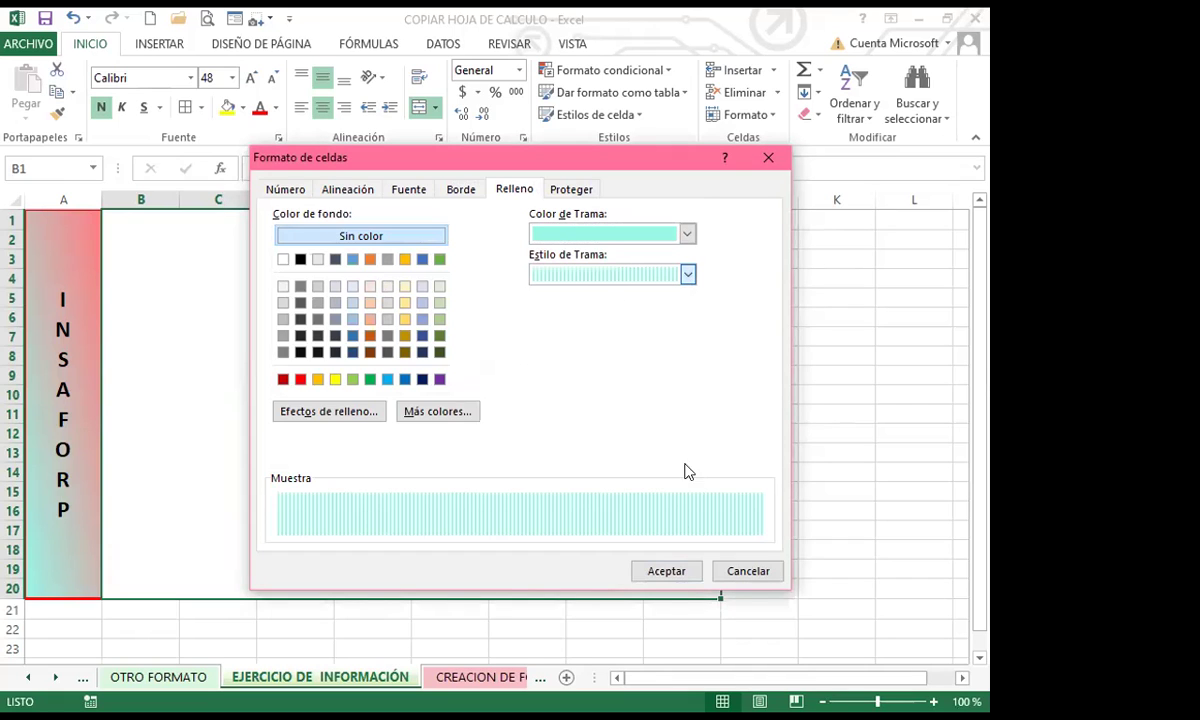
pyautogui.click(667, 571)
pyautogui.click(800, 427)
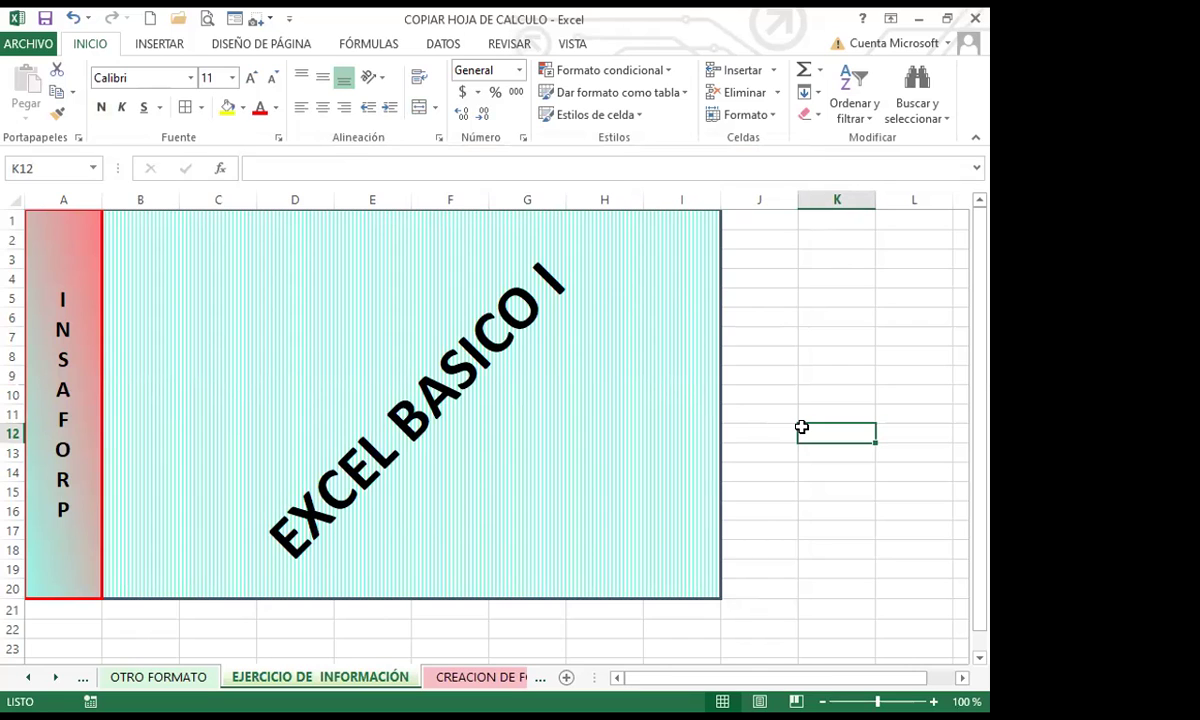
# Hide the sheet's gridlines (Líneas de cuadrícula) and select the merged EXCEL BASICO I cell
pyautogui.click(758, 375)
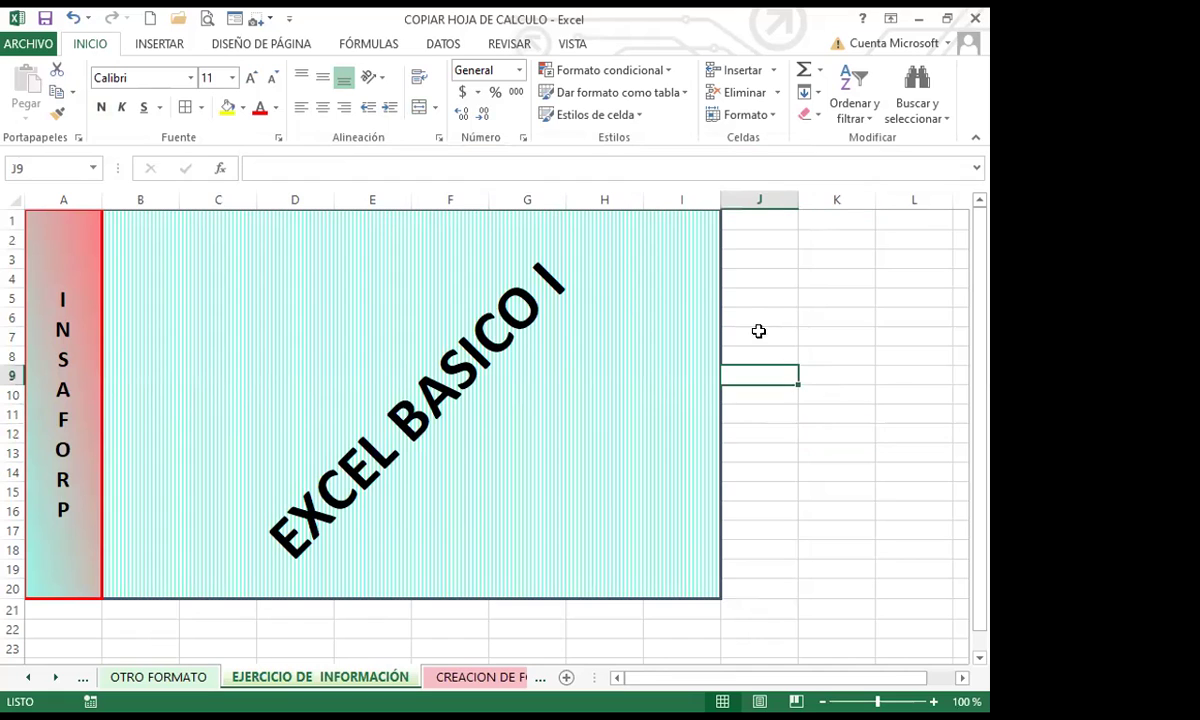
pyautogui.click(585, 47)
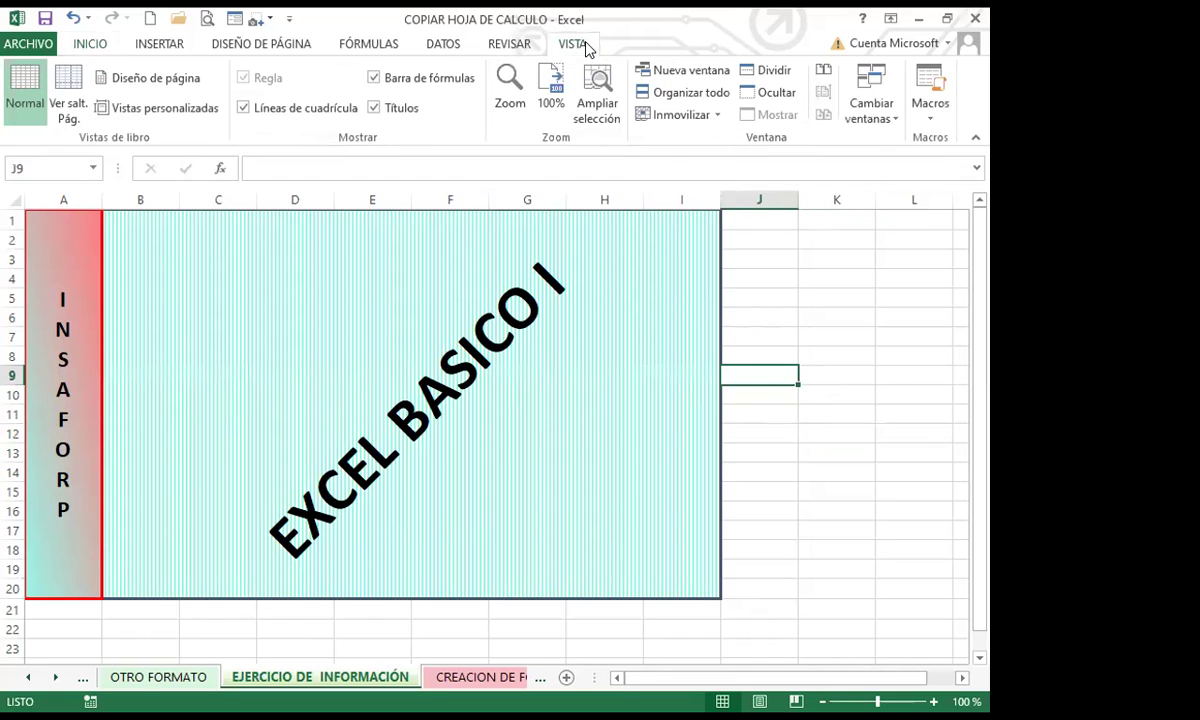
pyautogui.click(243, 108)
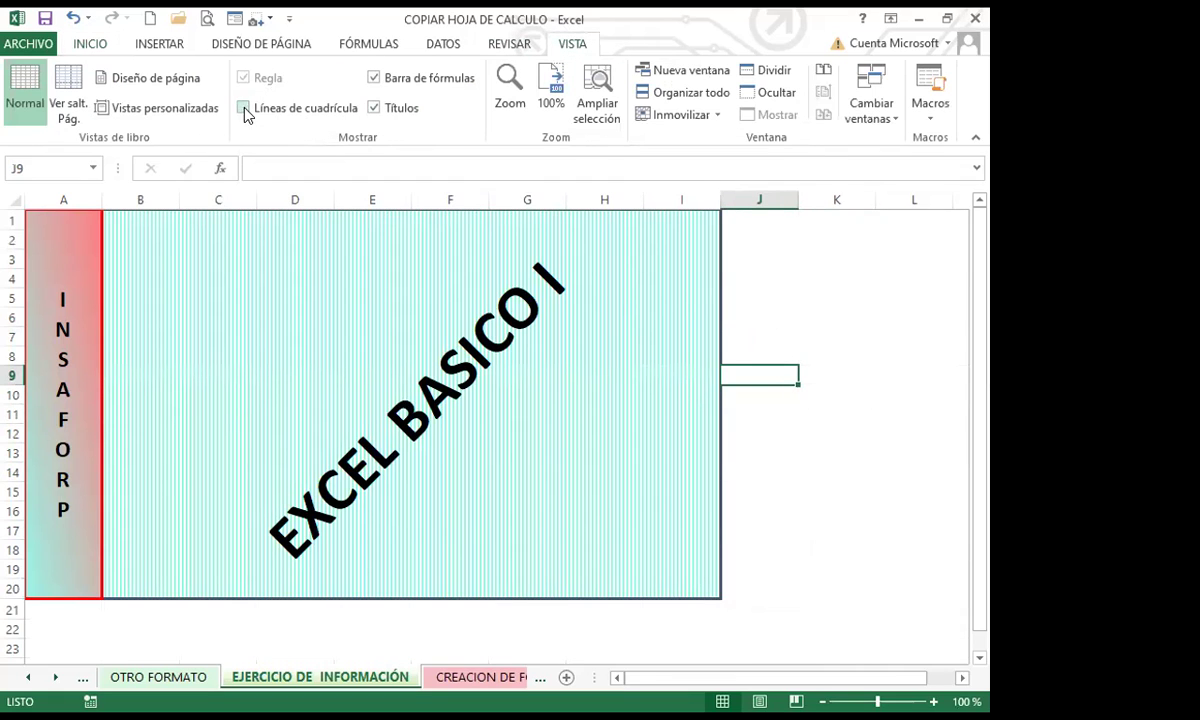
pyautogui.click(817, 293)
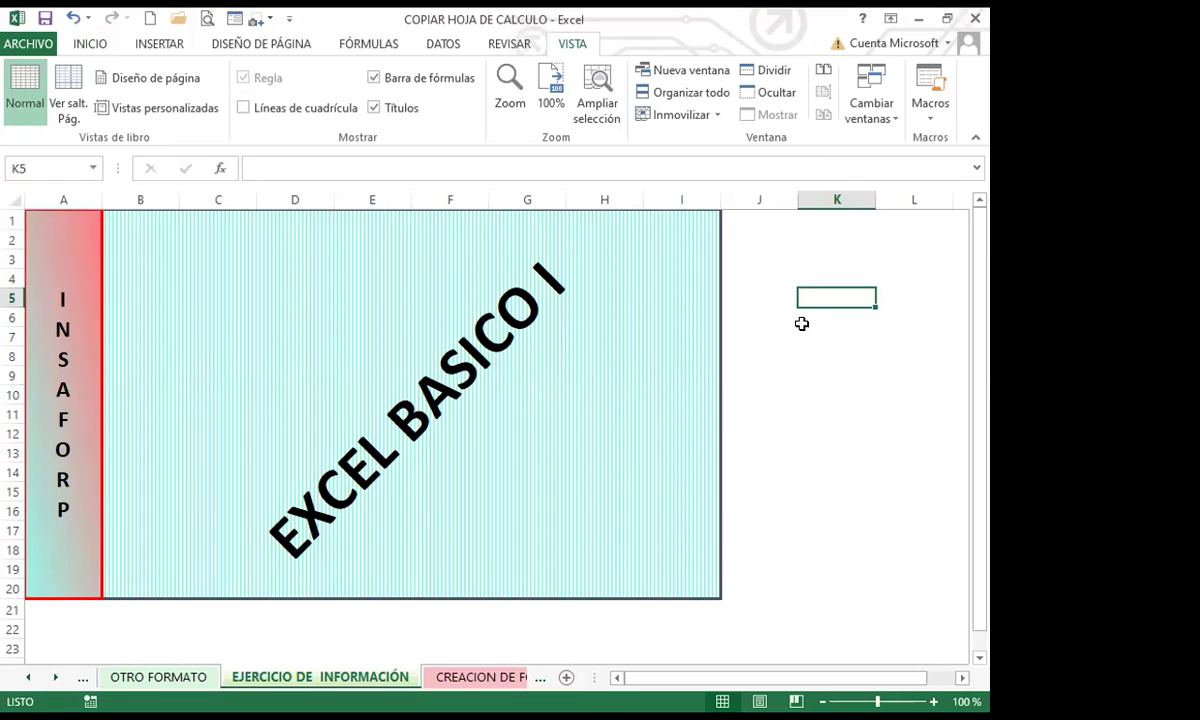
pyautogui.click(299, 357)
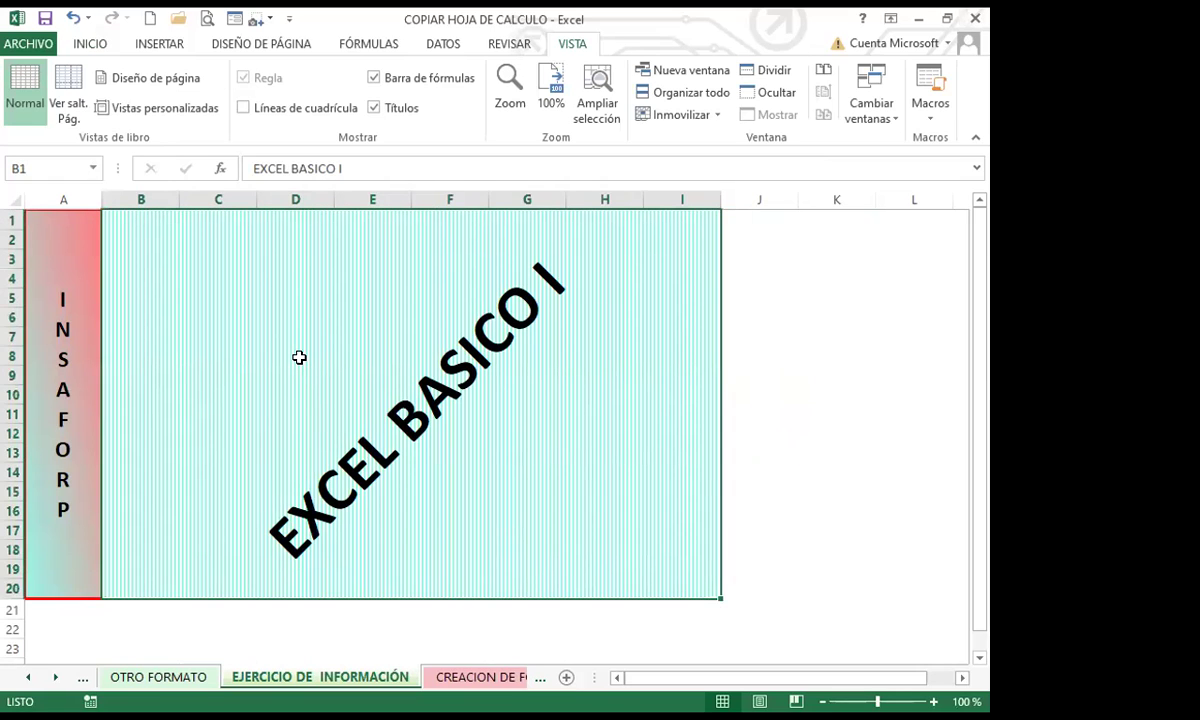
# Change the pattern color of the merged EXCEL BASICO I cell to light yellow from the standard color palette
pyautogui.click(92, 46)
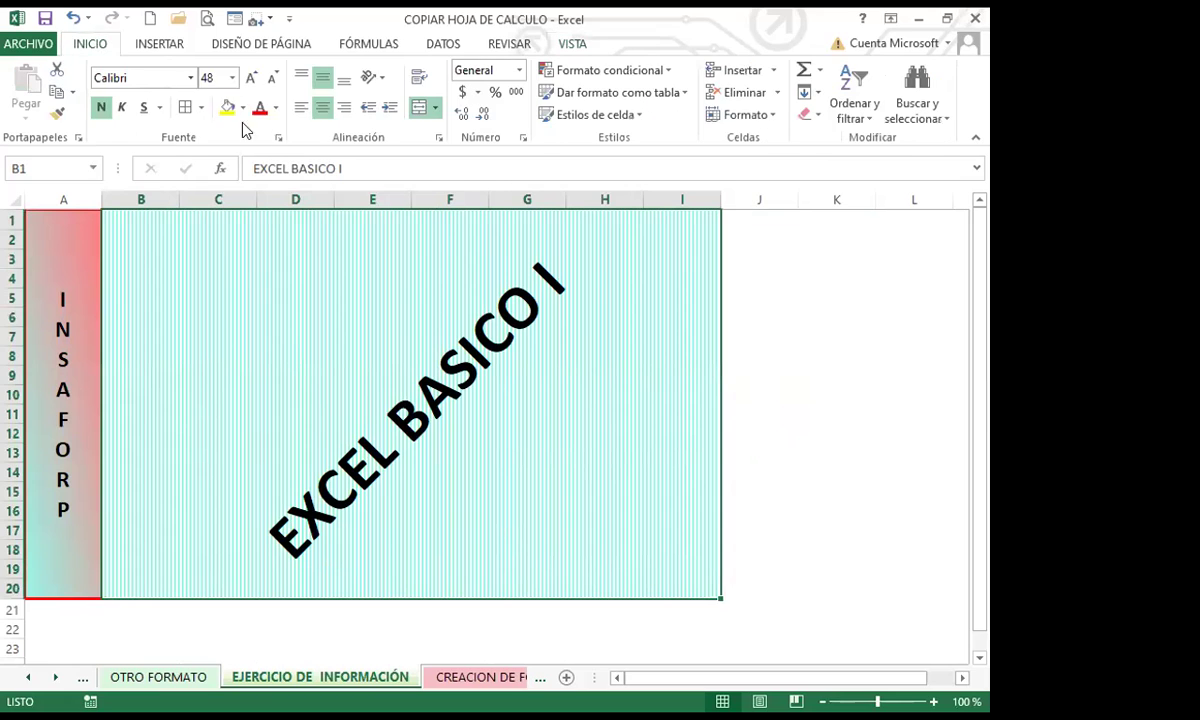
pyautogui.click(278, 138)
pyautogui.click(510, 190)
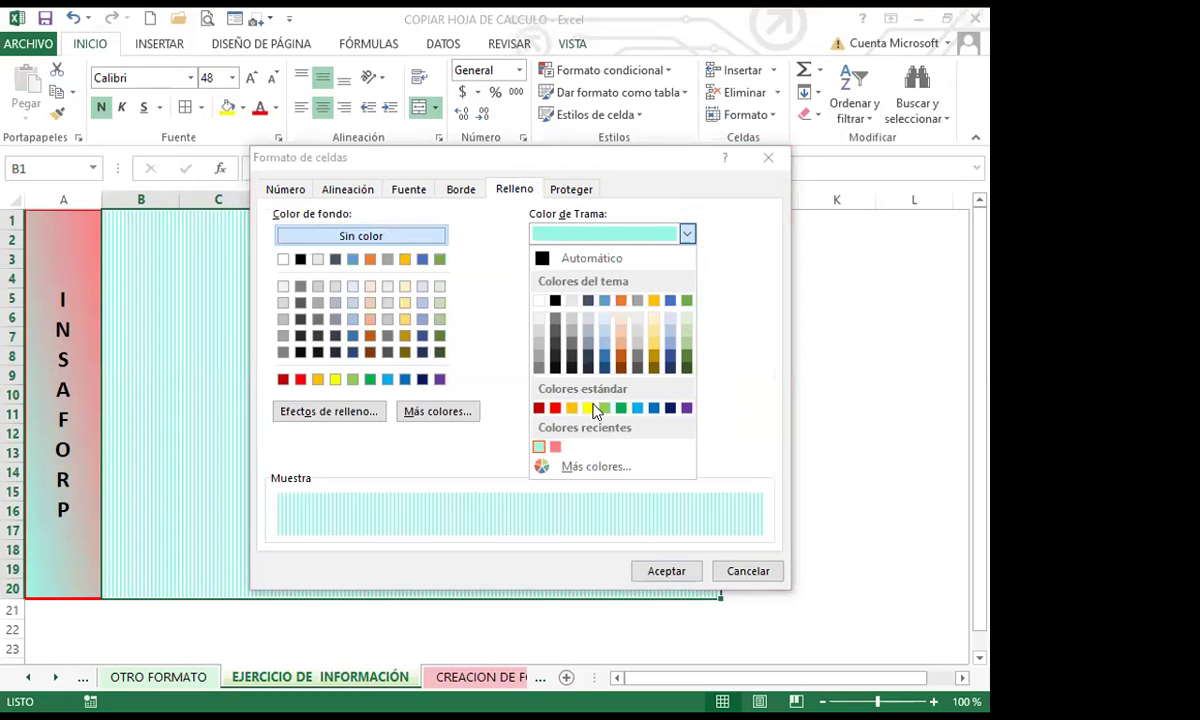
pyautogui.click(585, 462)
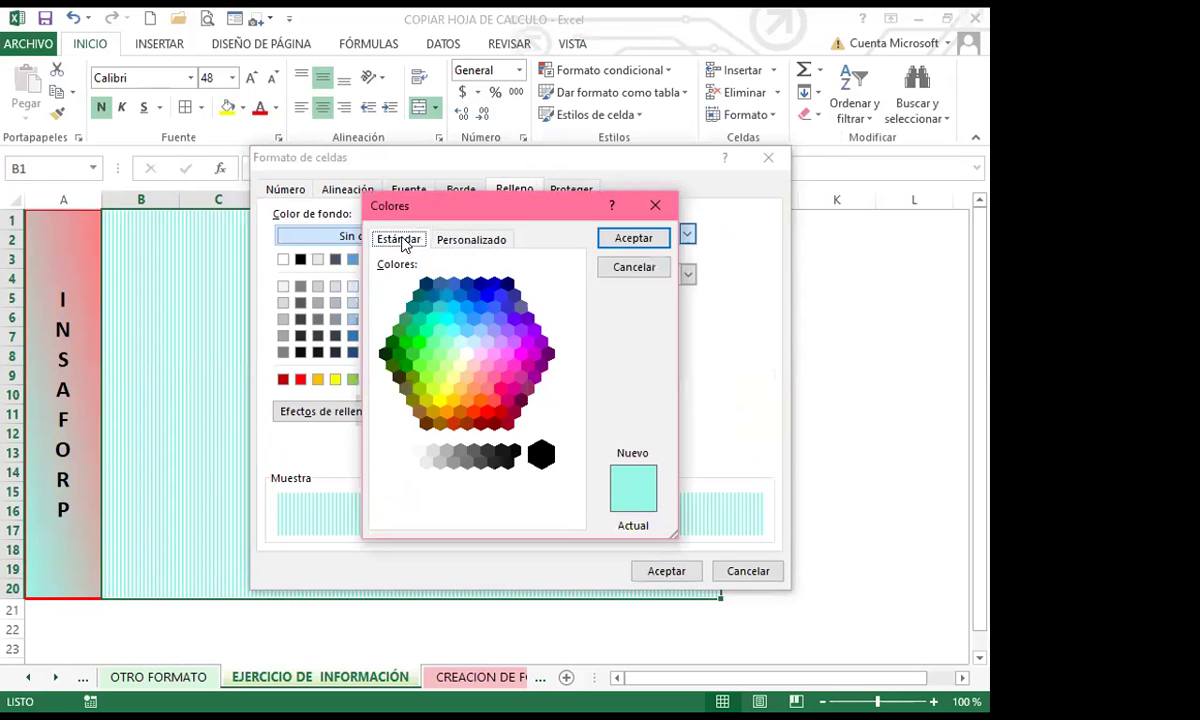
pyautogui.click(458, 374)
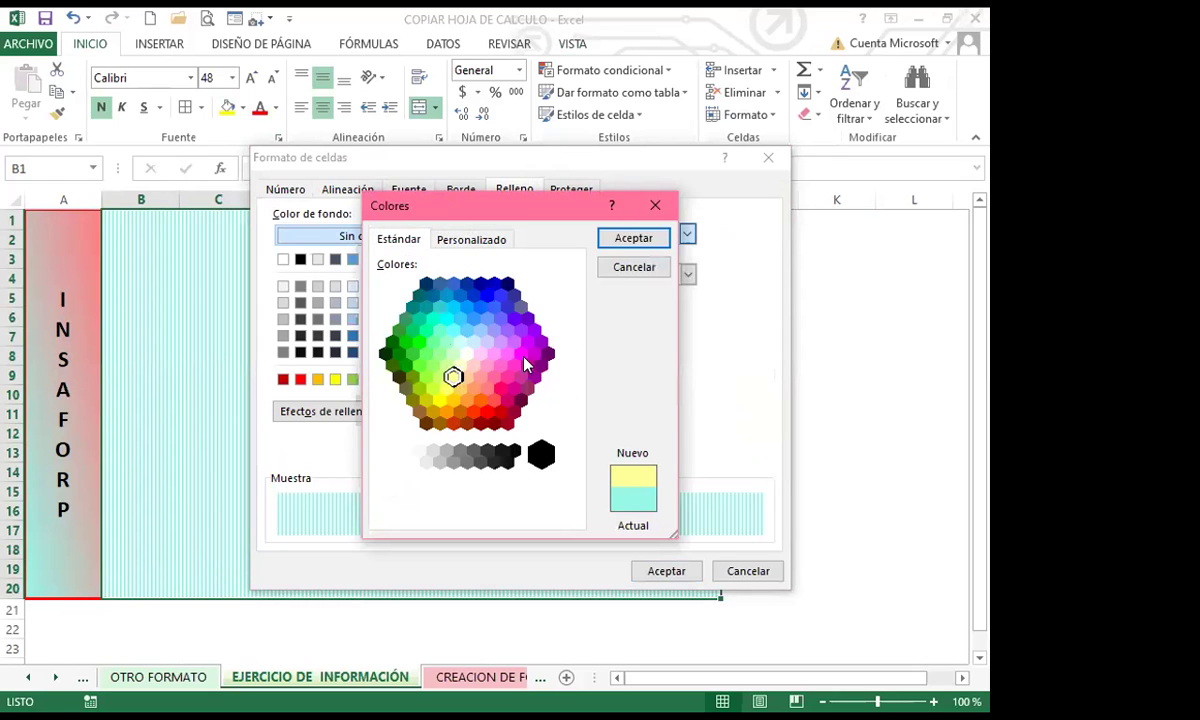
pyautogui.click(633, 238)
# Set the EXCEL BASICO I cell's pattern style to thin horizontal stripes and apply the formatting
pyautogui.click(688, 277)
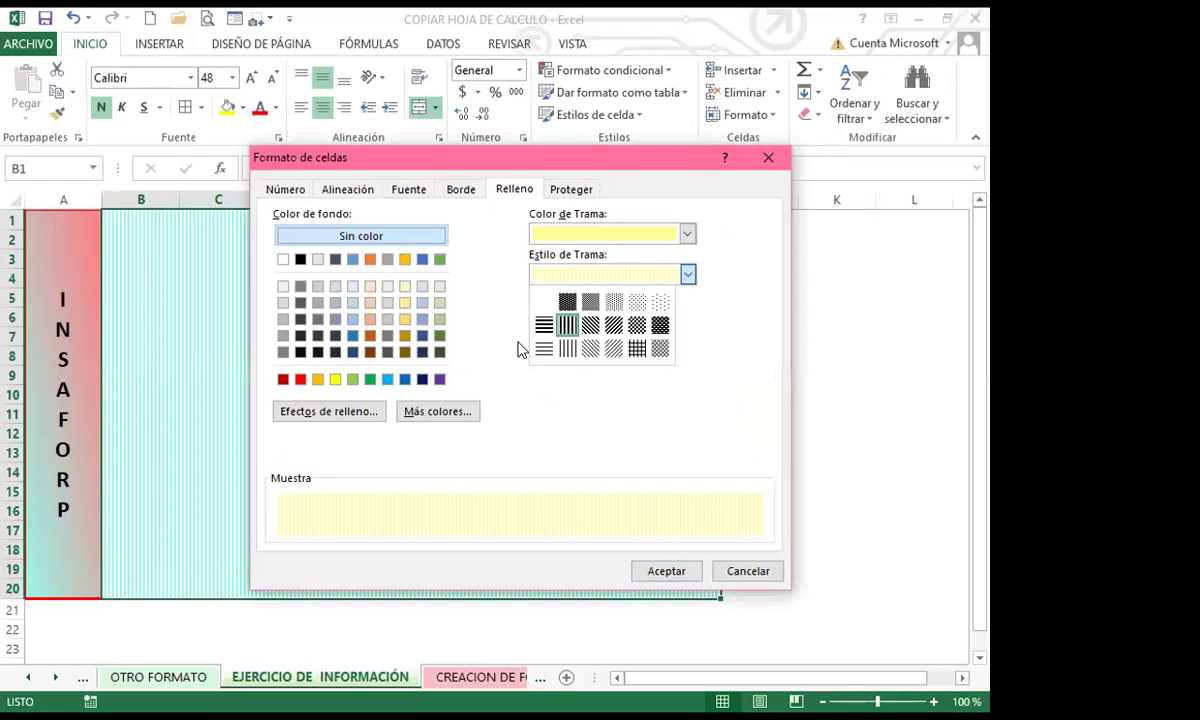
pyautogui.click(545, 350)
pyautogui.click(688, 273)
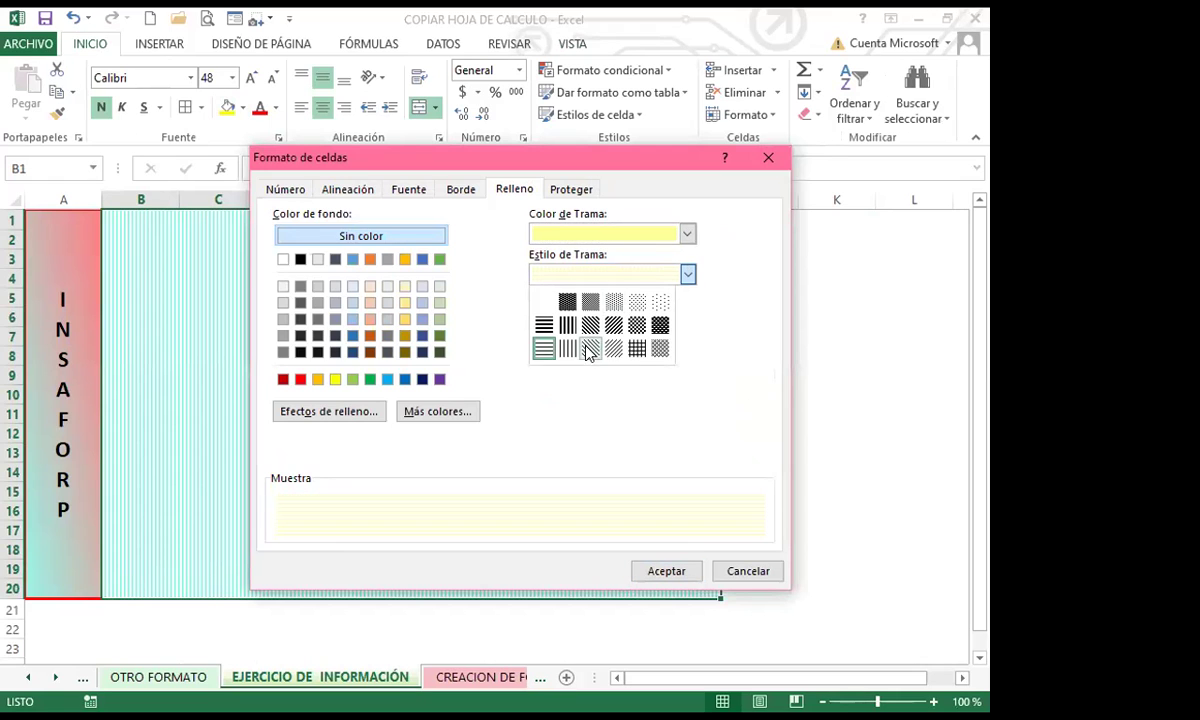
pyautogui.click(546, 350)
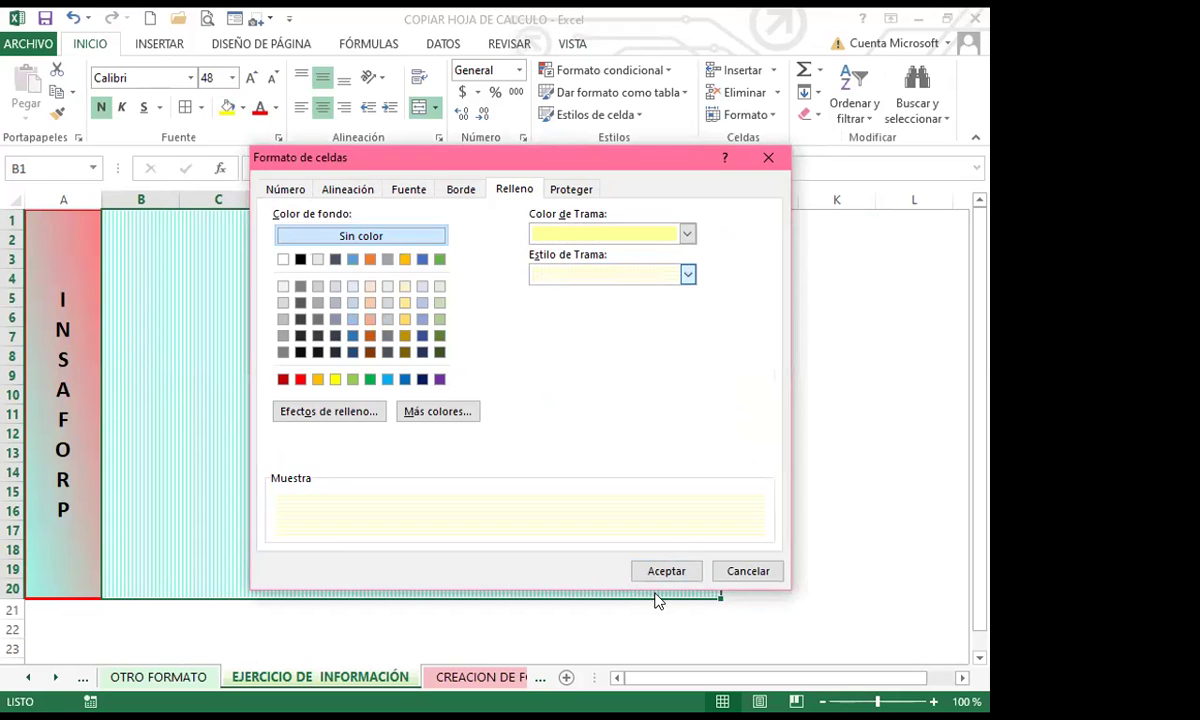
pyautogui.click(657, 566)
pyautogui.click(790, 460)
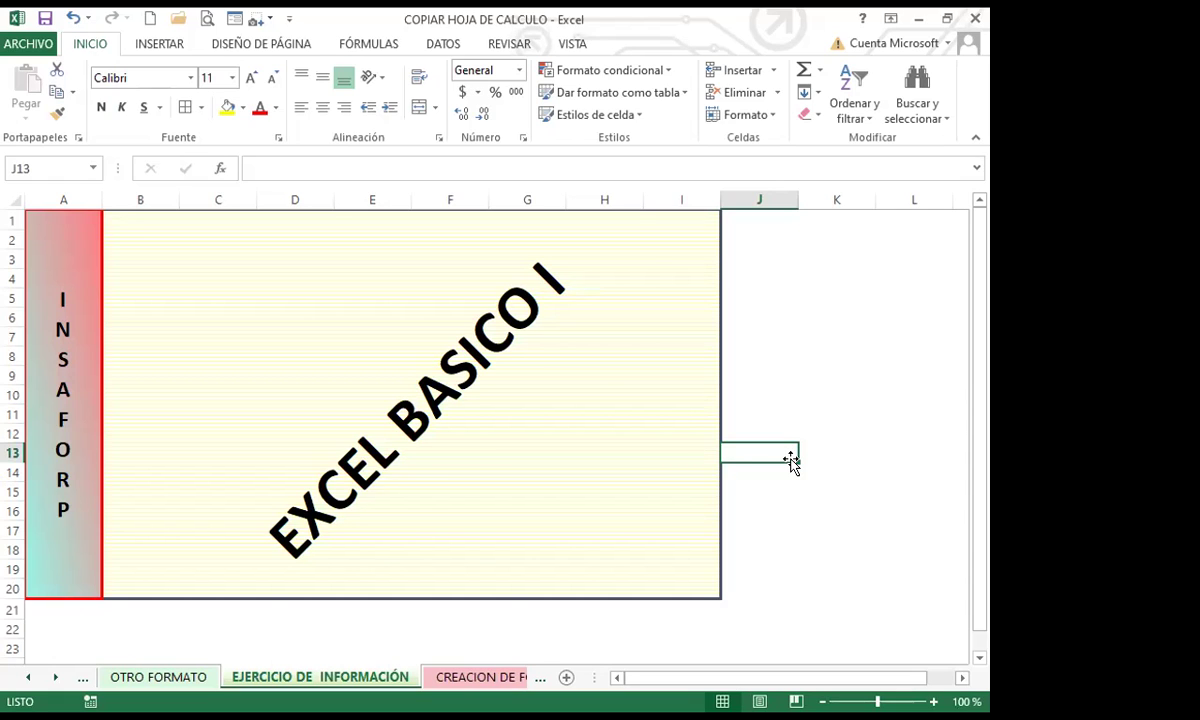
pyautogui.click(244, 480)
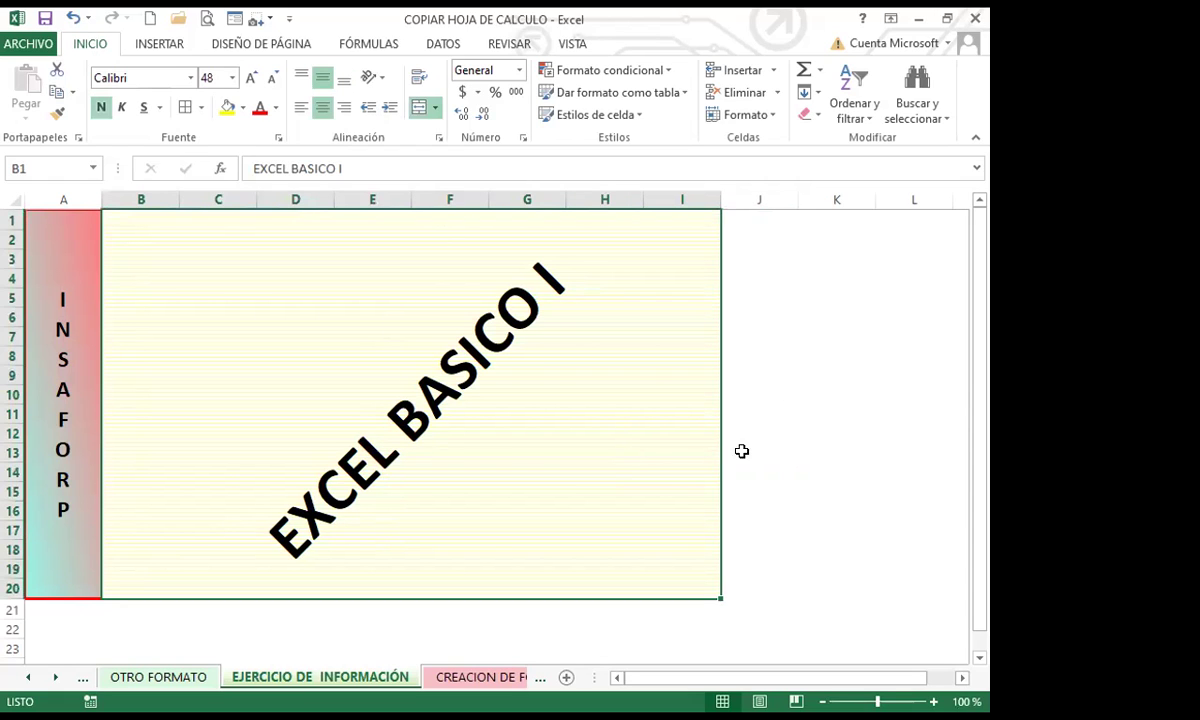
pyautogui.click(750, 413)
# Start adding a background picture to the sheet and search Bing images for FLORES
pyautogui.click(268, 45)
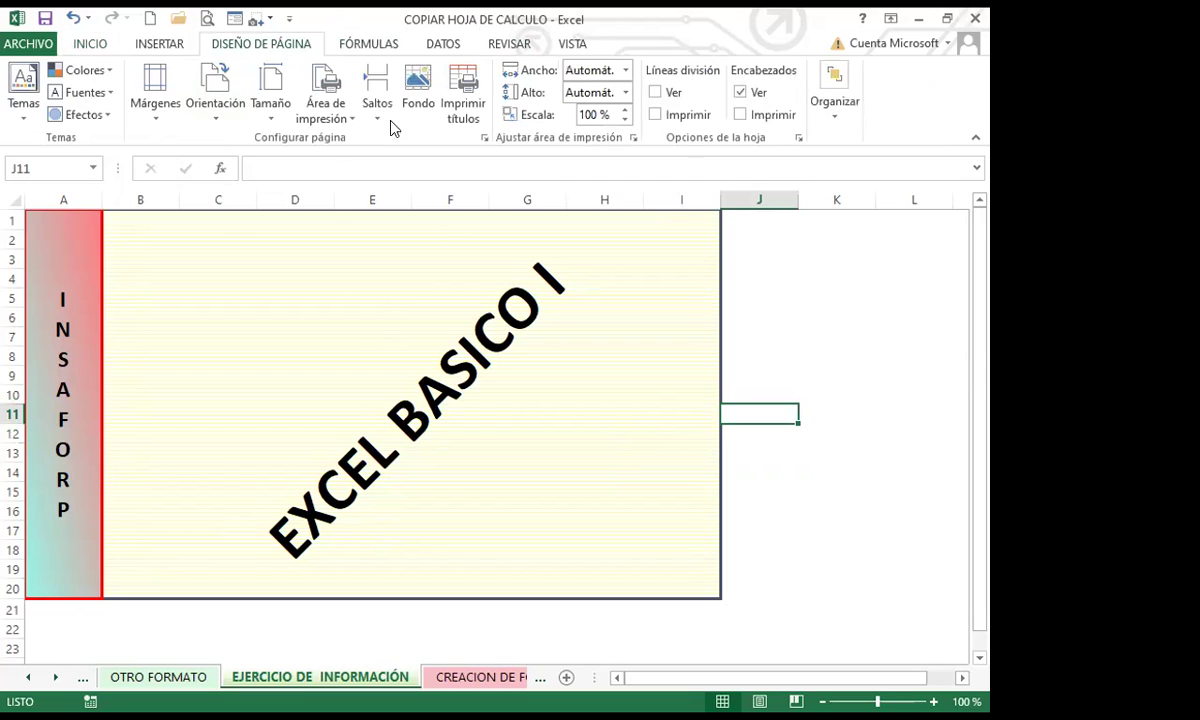
pyautogui.click(418, 95)
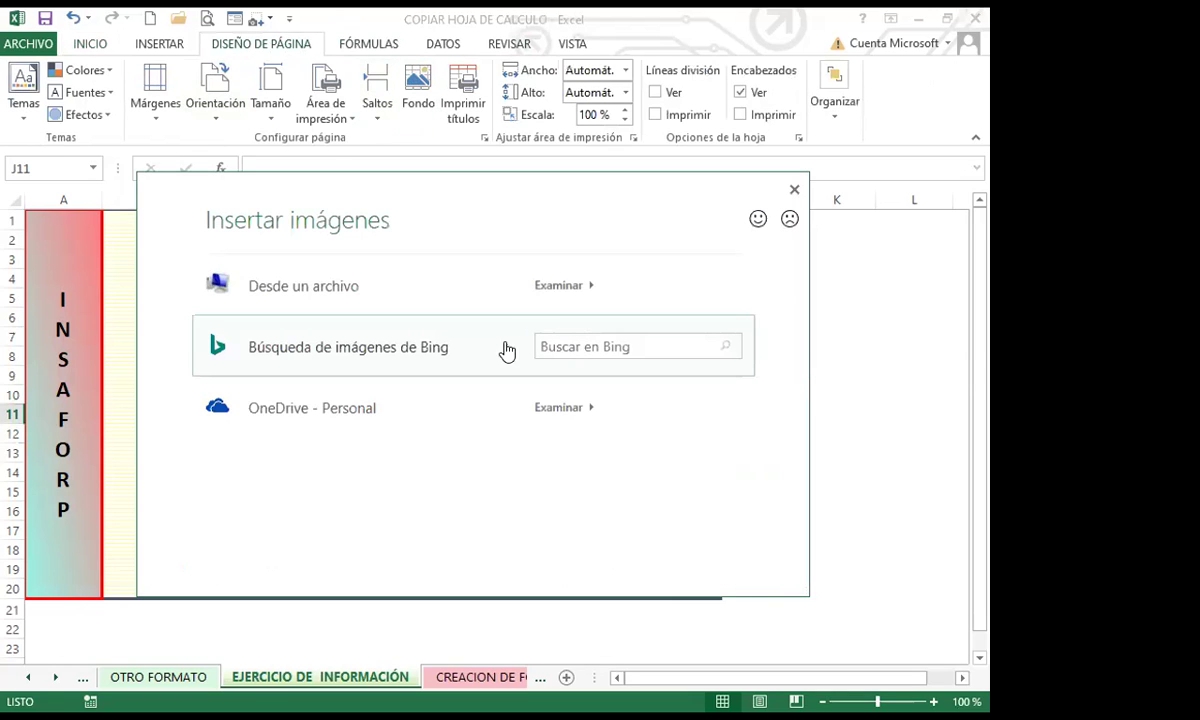
pyautogui.click(587, 345)
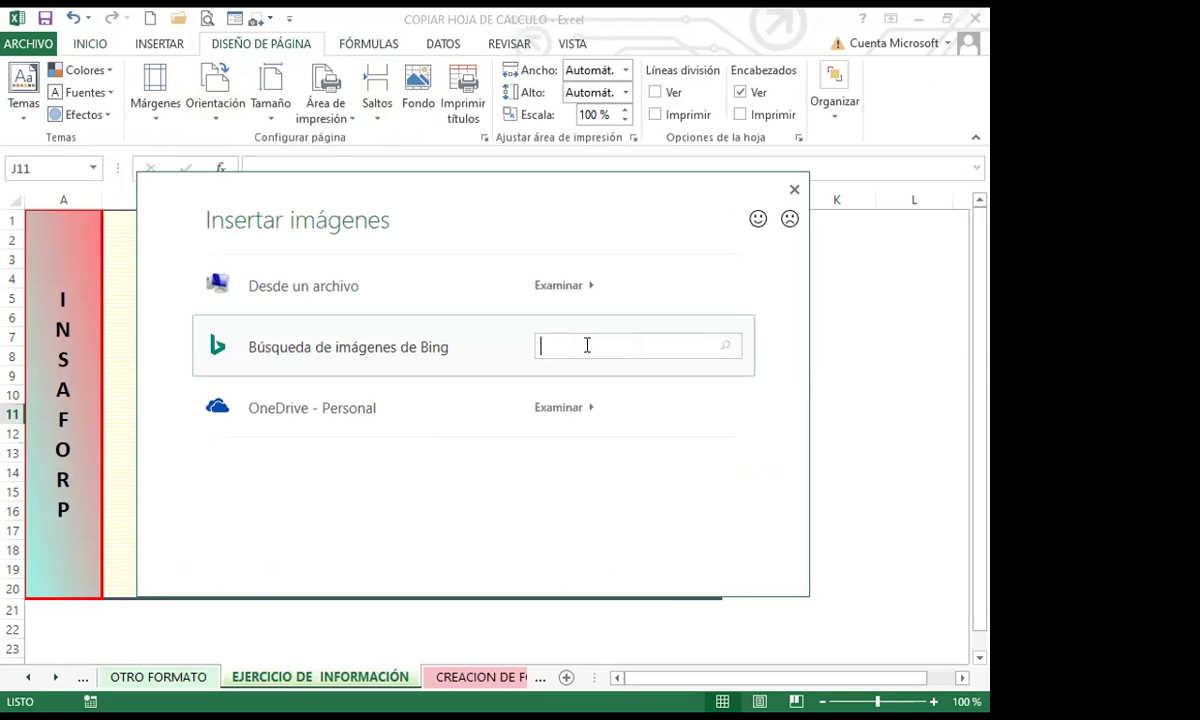
pyautogui.write('FLORES')
pyautogui.press('Return')
pyautogui.scroll(-5, 342, 415)
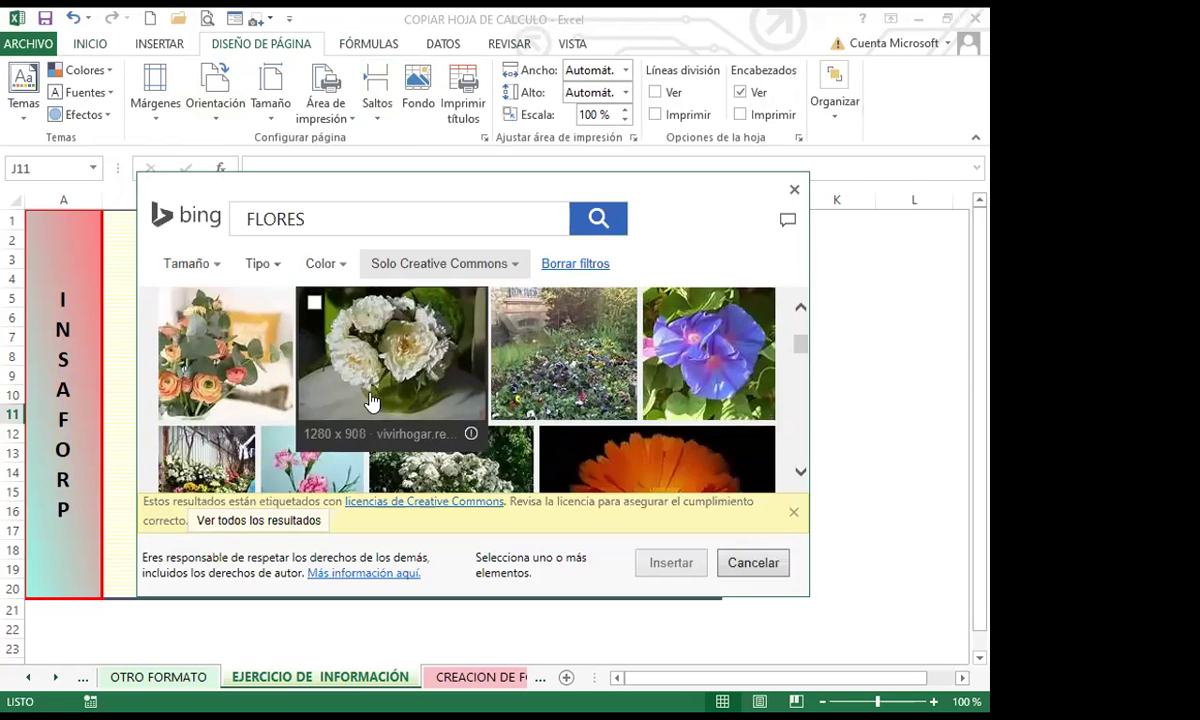
pyautogui.scroll(-6, 342, 415)
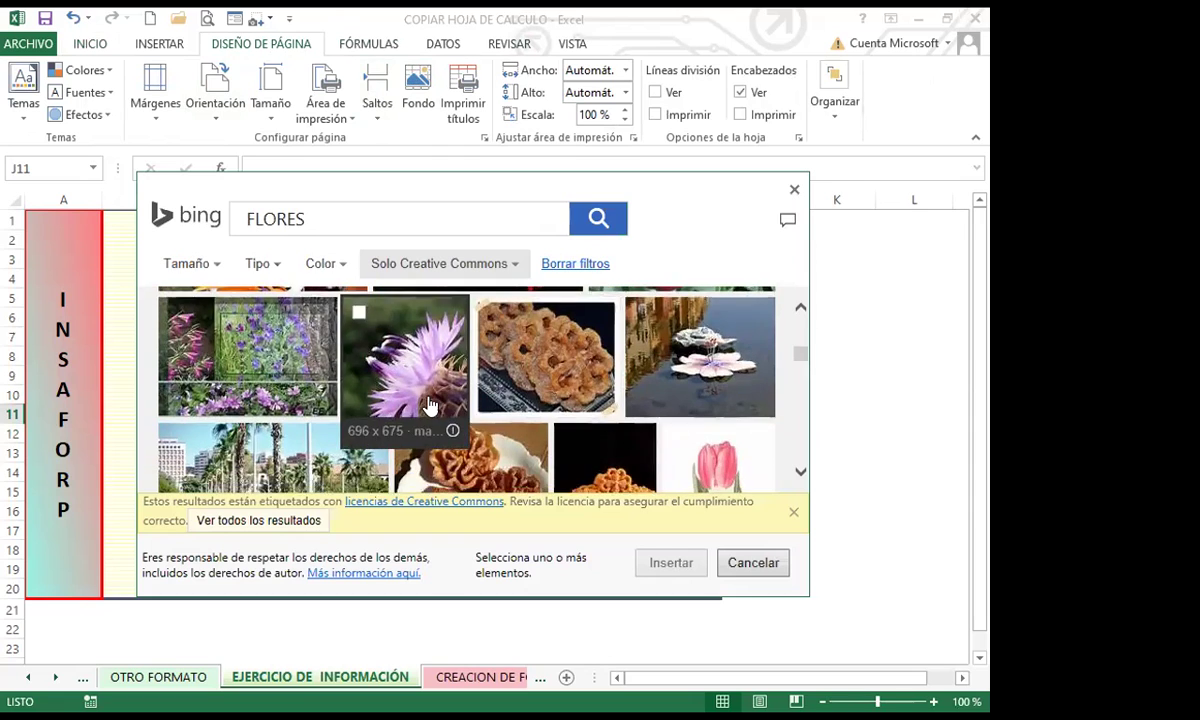
pyautogui.scroll(-3, 348, 407)
# Try to insert the green picture with colorful flowers as the sheet background
pyautogui.click(245, 400)
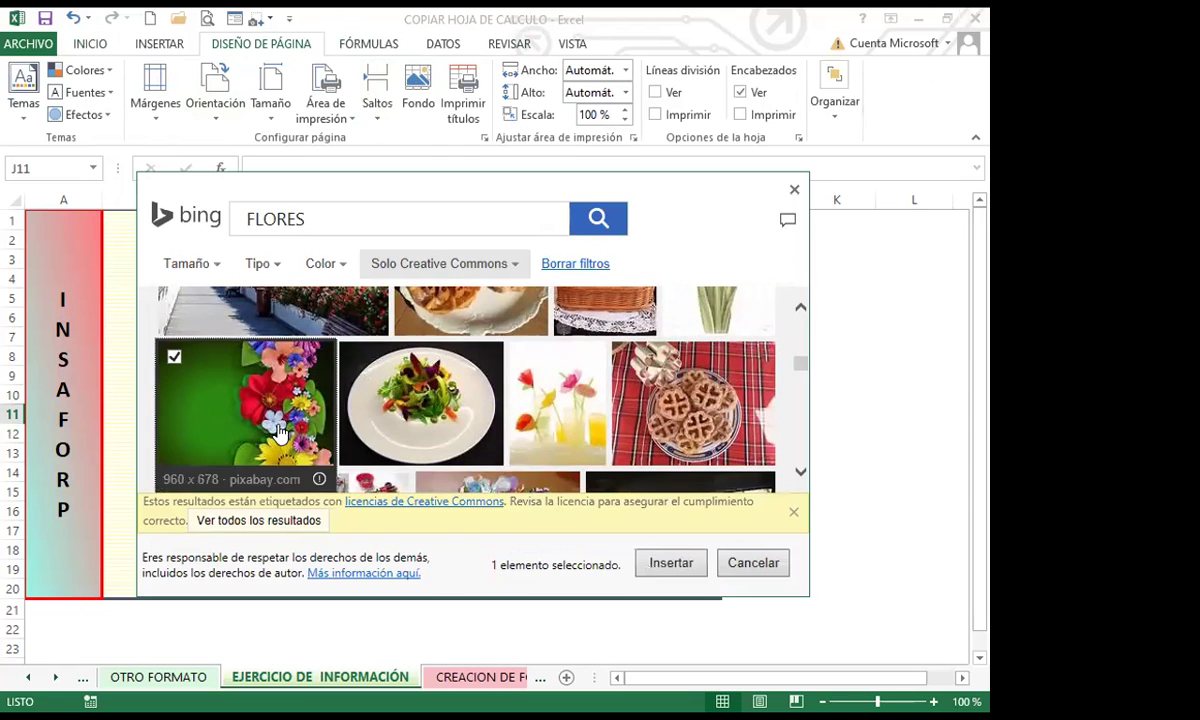
pyautogui.click(676, 564)
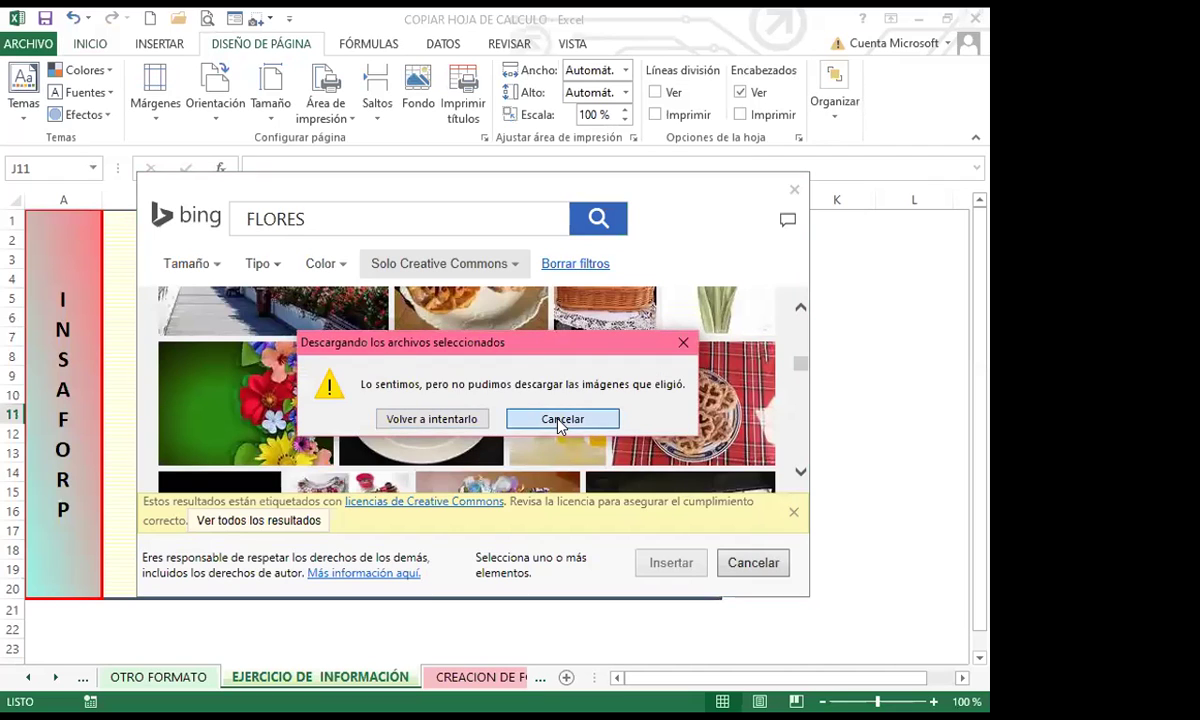
pyautogui.click(557, 420)
pyautogui.click(557, 420)
# Insert the picture of flowers in drink glasses as the sheet background
pyautogui.click(673, 564)
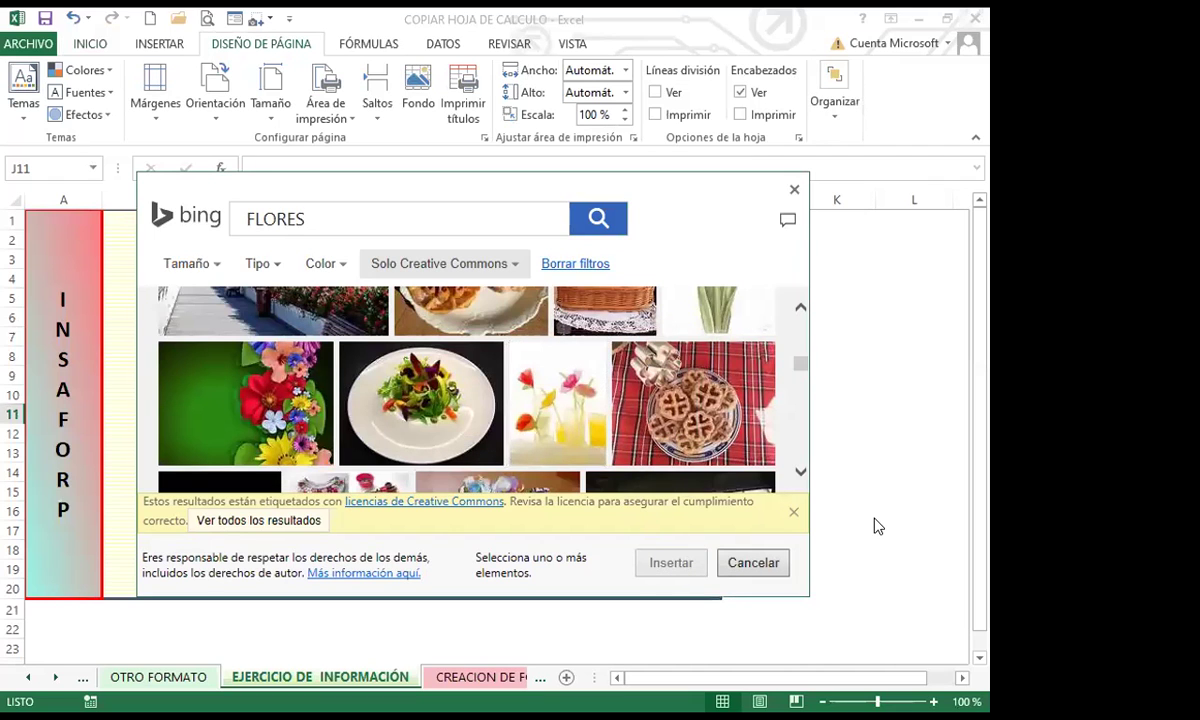
pyautogui.scroll(-10, 799, 480)
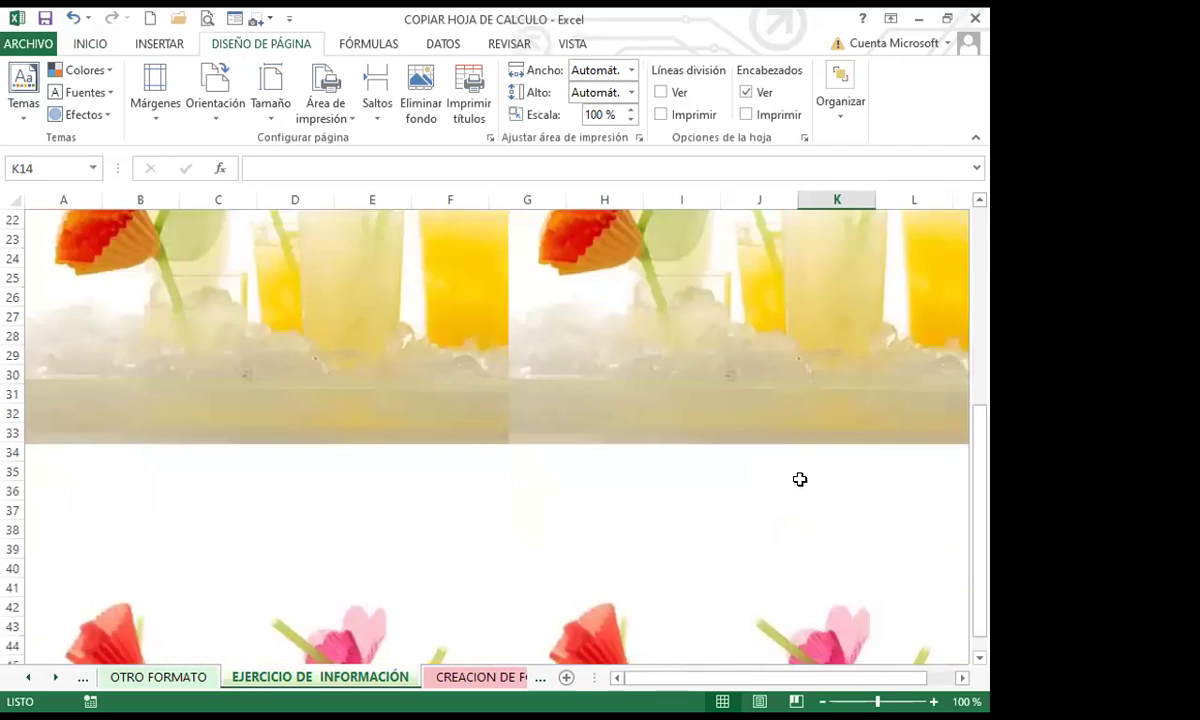
pyautogui.scroll(4, 781, 503)
pyautogui.scroll(6, 781, 503)
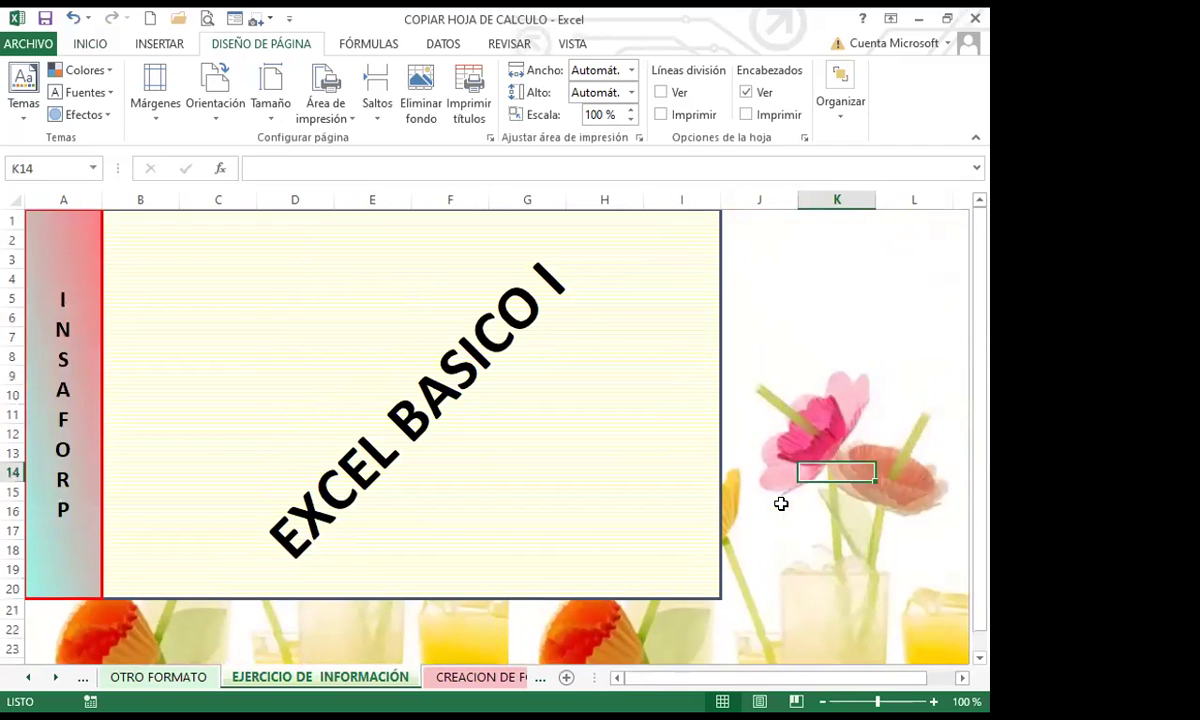
# Examine how the flower background repeats around and below the formatted INSAFORP and EXCEL BASICO I blocks
pyautogui.click(764, 468)
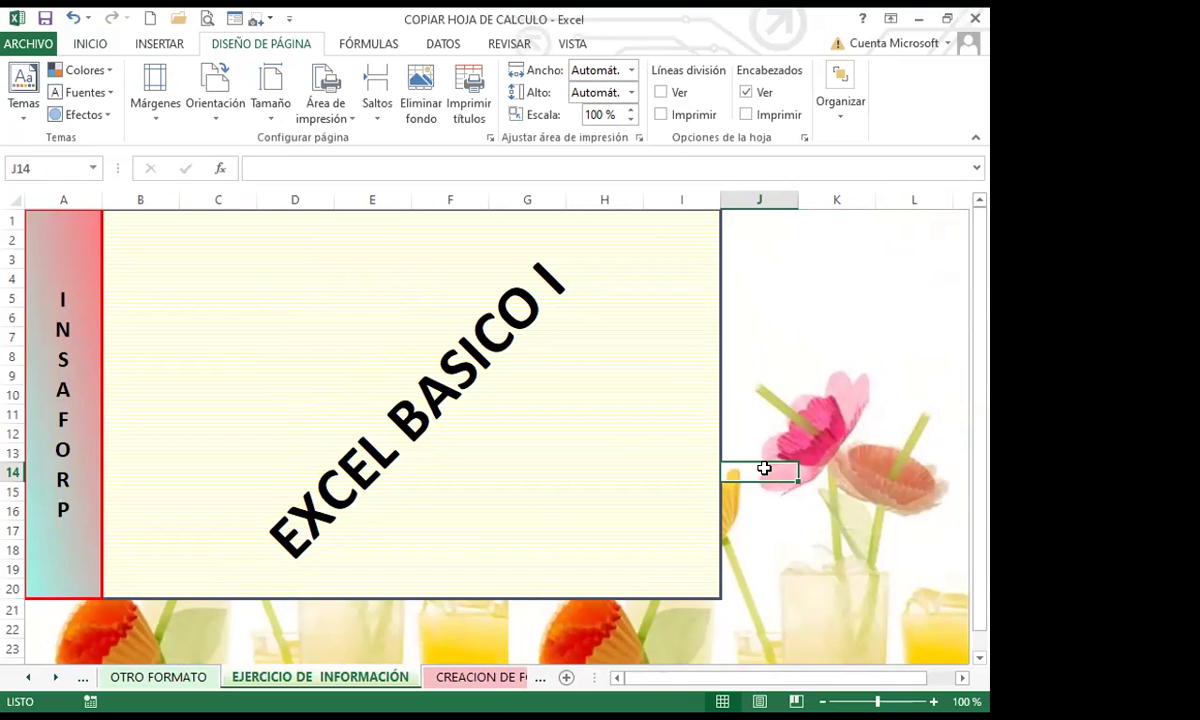
pyautogui.click(94, 46)
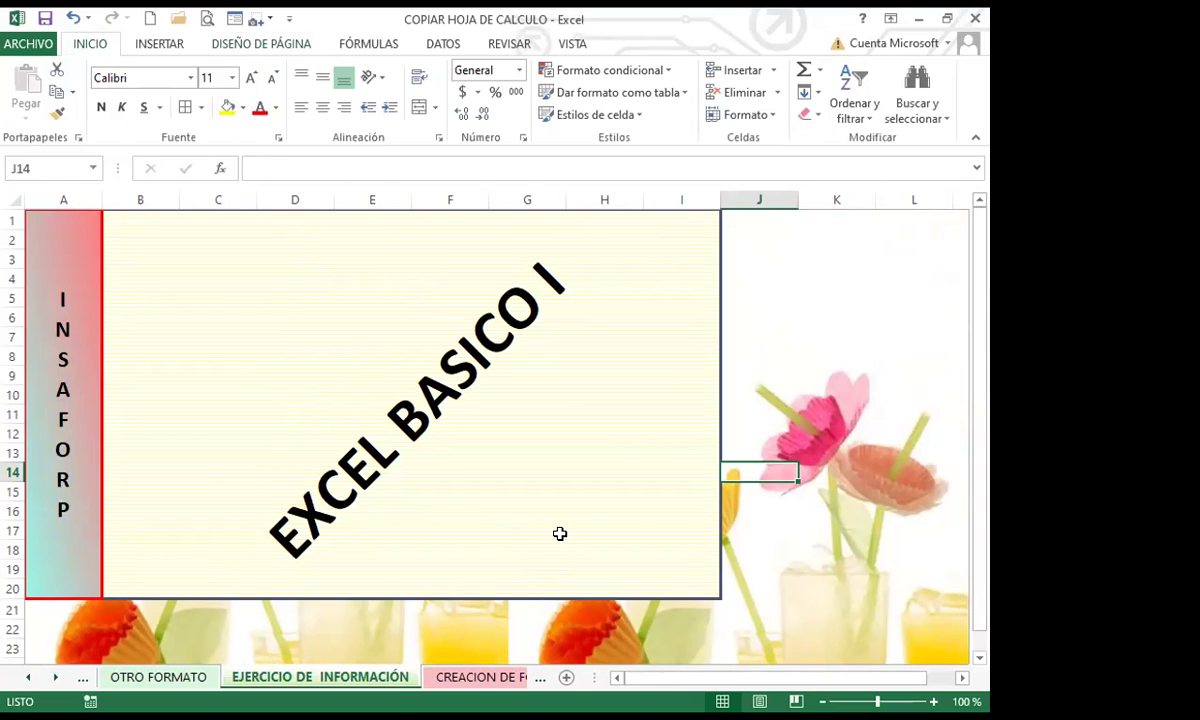
pyautogui.press('Down')
pyautogui.press('Down')
pyautogui.press('Down')
pyautogui.press('Down')
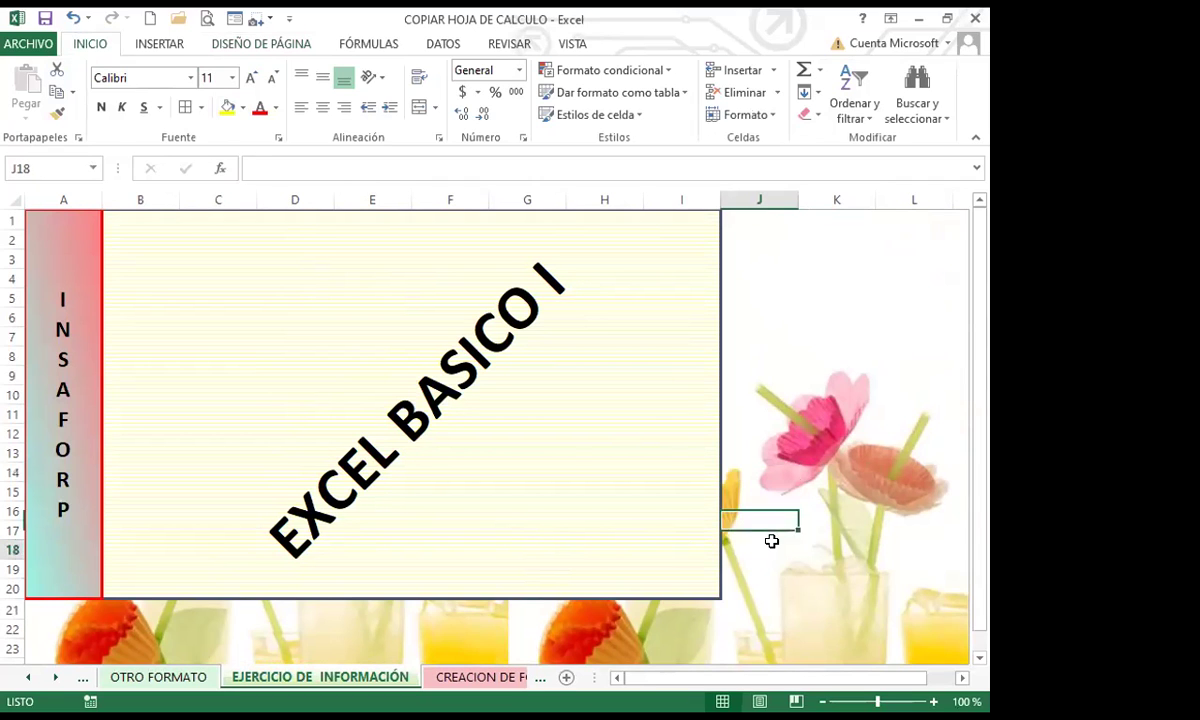
pyautogui.scroll(-4, 771, 541)
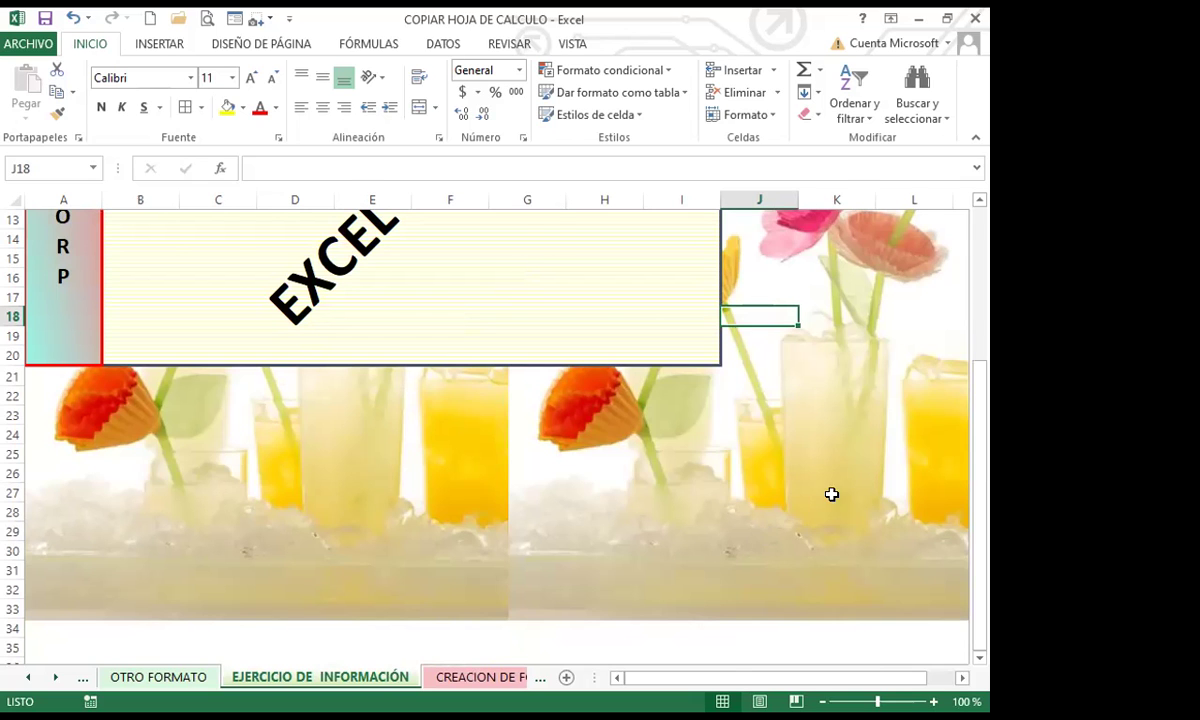
pyautogui.scroll(4, 810, 480)
pyautogui.click(790, 453)
pyautogui.scroll(-12, 778, 491)
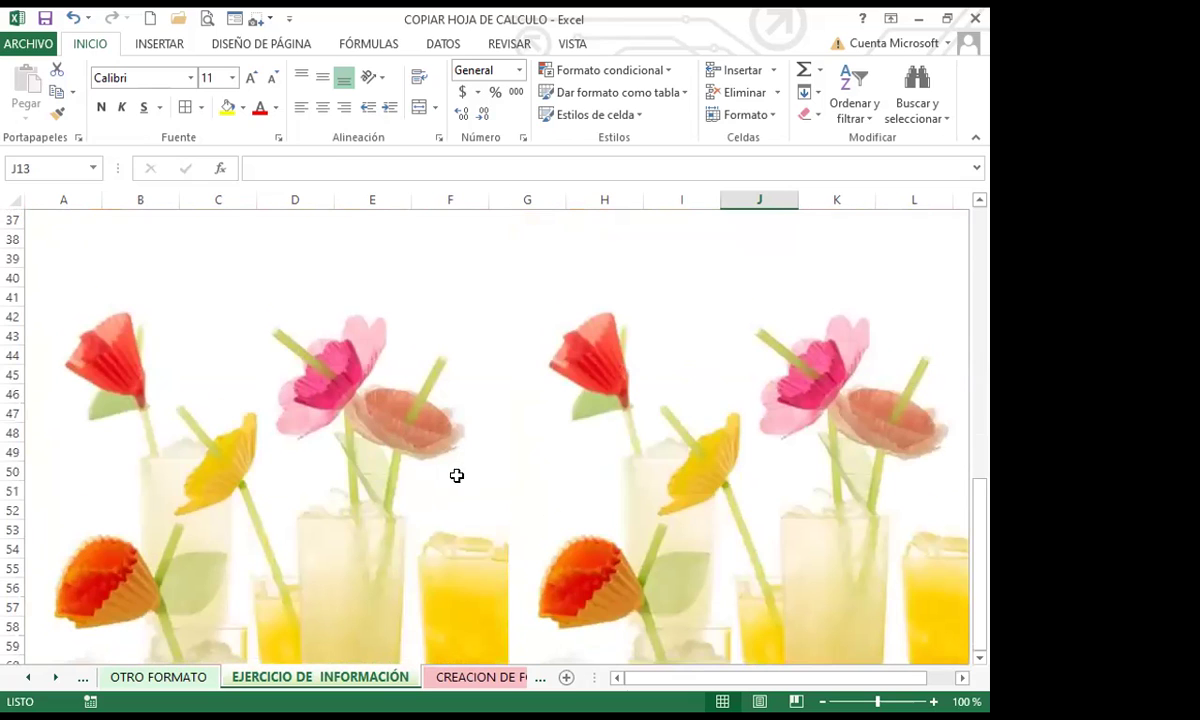
pyautogui.scroll(-3, 440, 490)
pyautogui.scroll(10, 640, 501)
pyautogui.scroll(5, 781, 501)
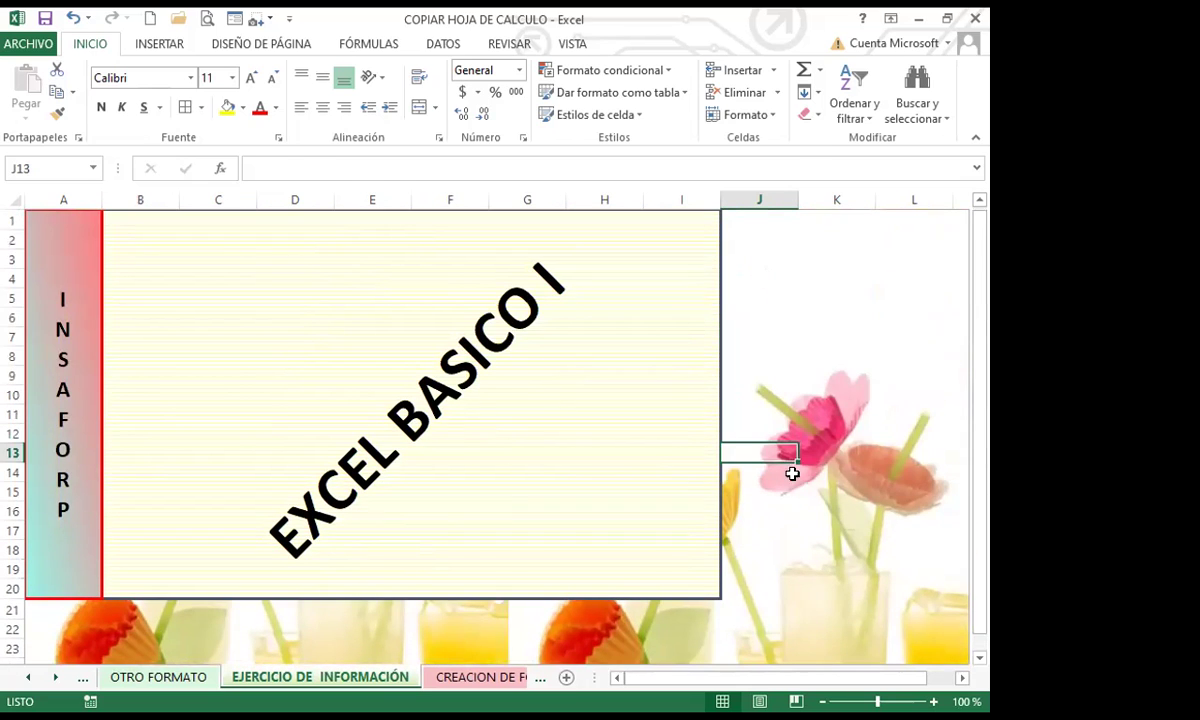
pyautogui.click(793, 300)
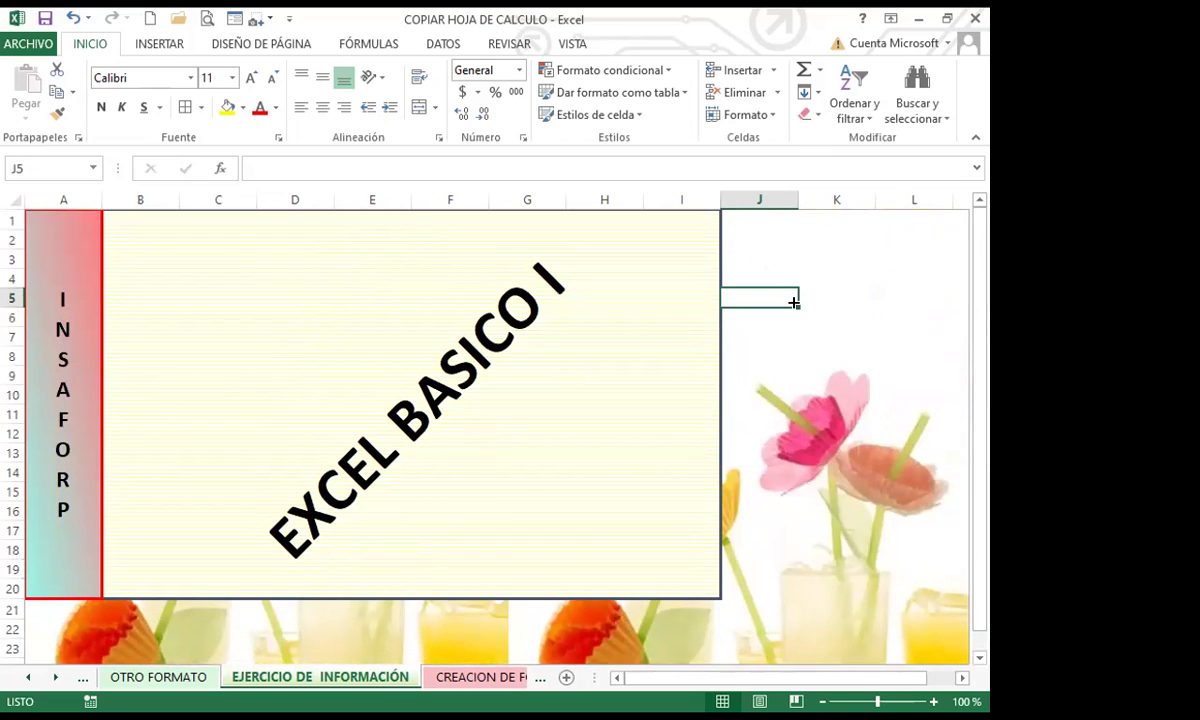
pyautogui.click(793, 355)
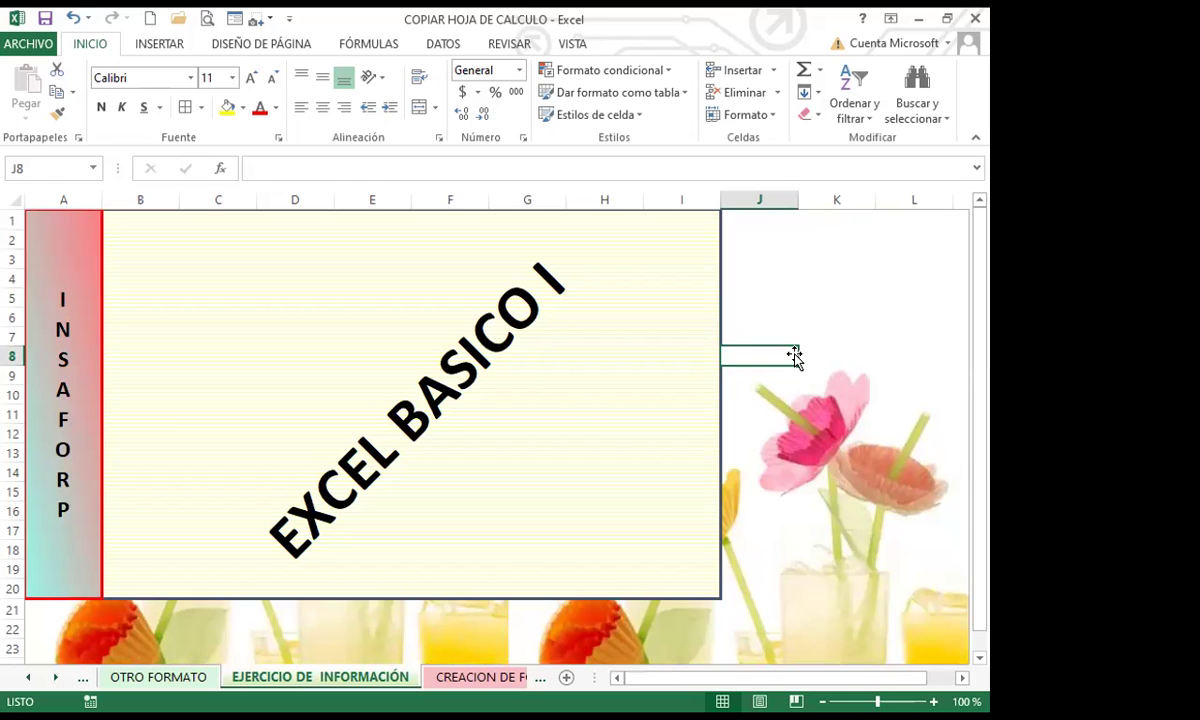
pyautogui.click(642, 423)
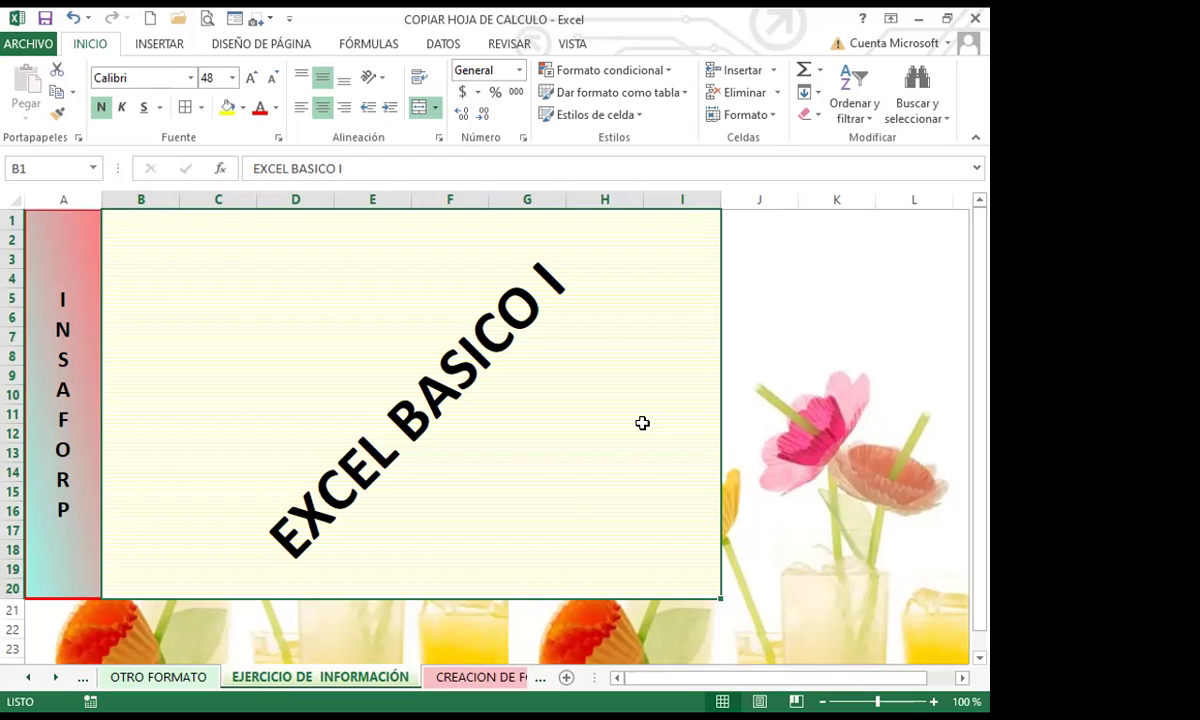
pyautogui.click(775, 414)
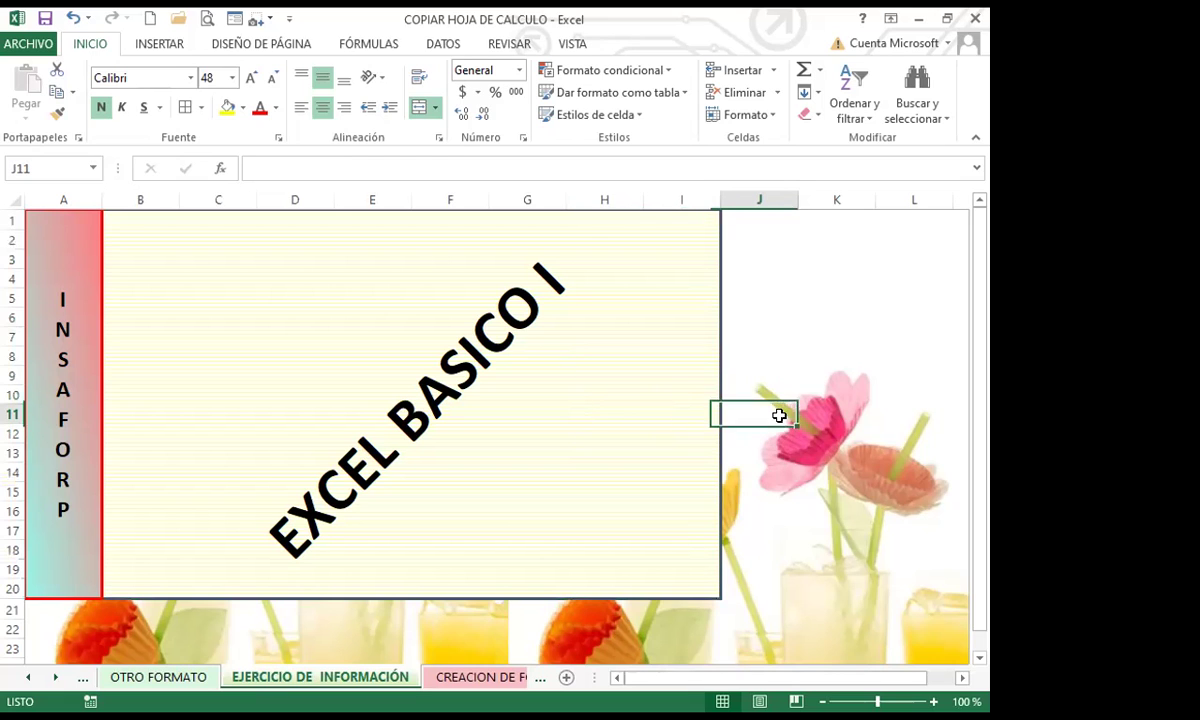
pyautogui.click(695, 453)
pyautogui.click(769, 469)
pyautogui.click(309, 478)
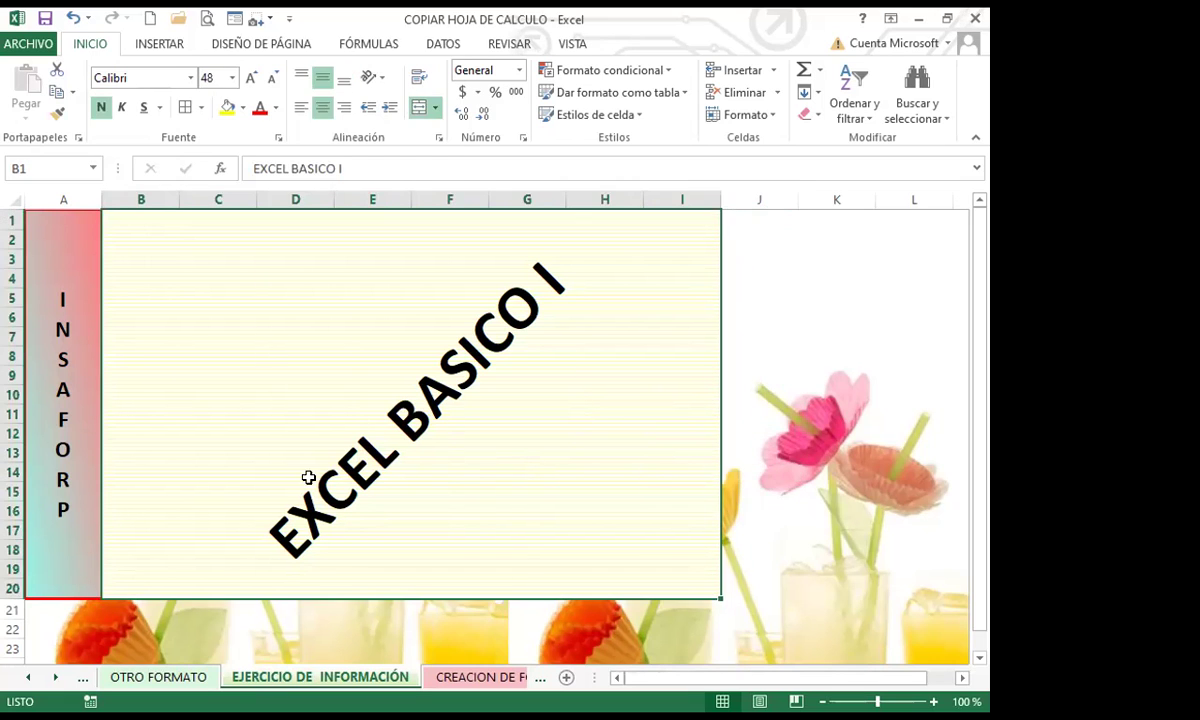
pyautogui.scroll(-5, 610, 510)
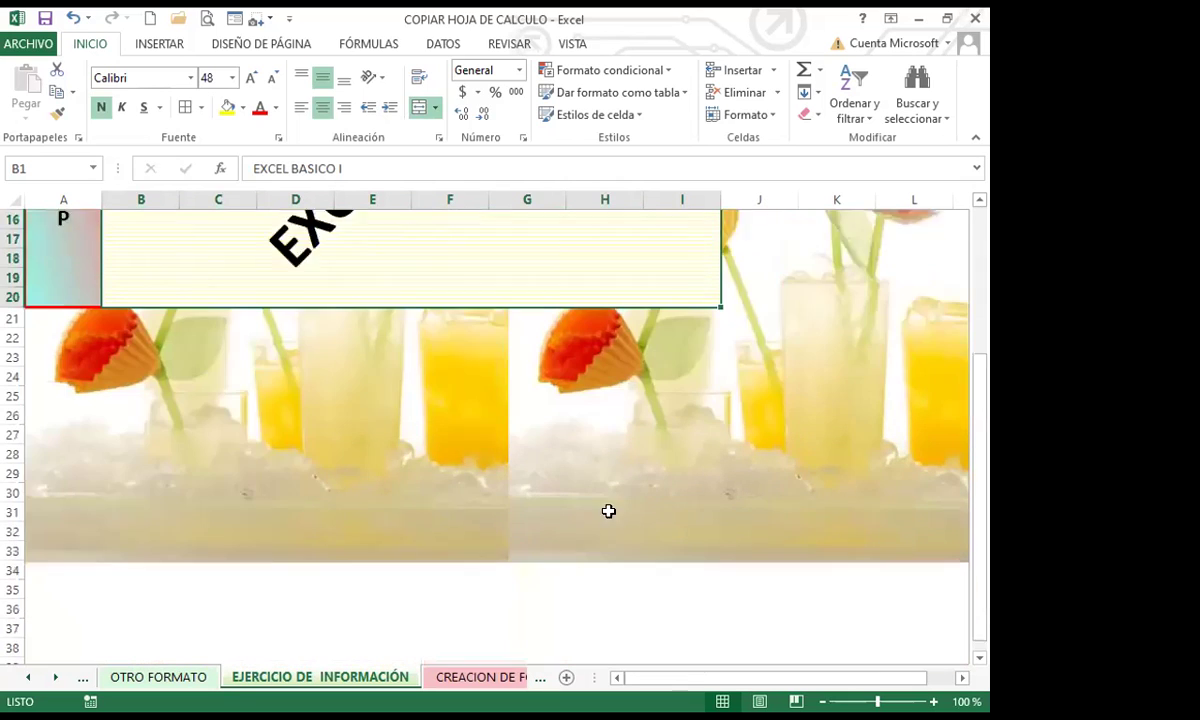
pyautogui.scroll(-1, 608, 511)
pyautogui.click(471, 465)
pyautogui.click(544, 555)
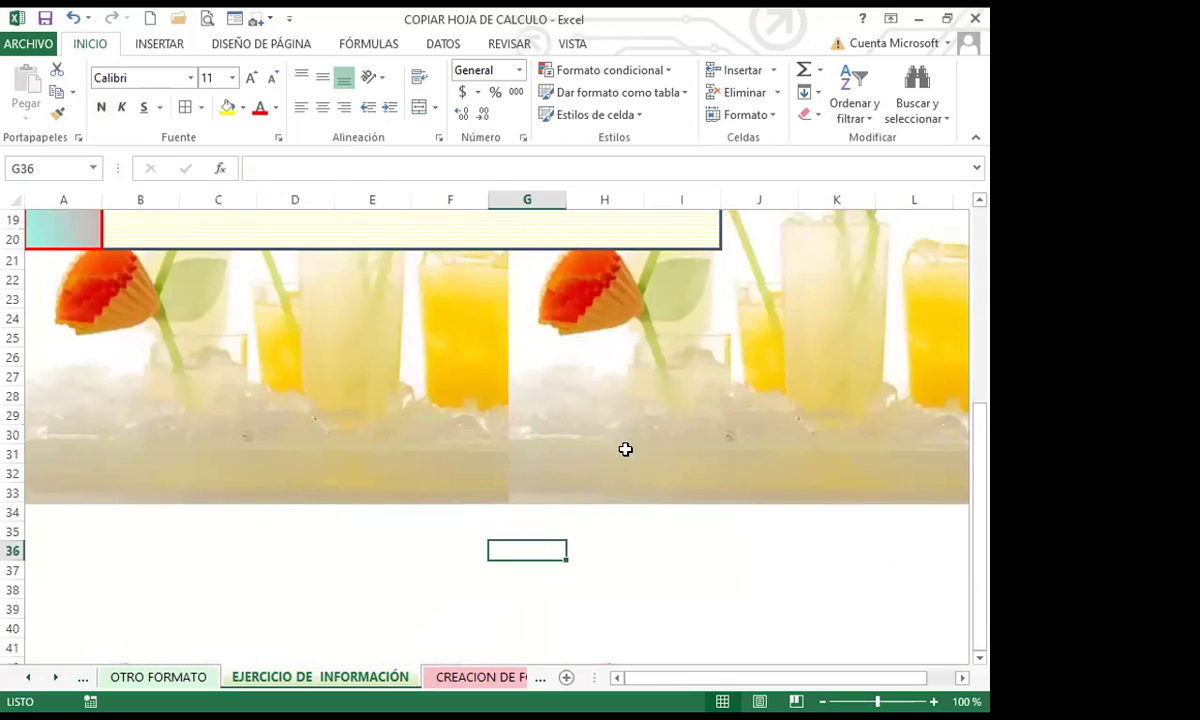
pyautogui.scroll(6, 625, 449)
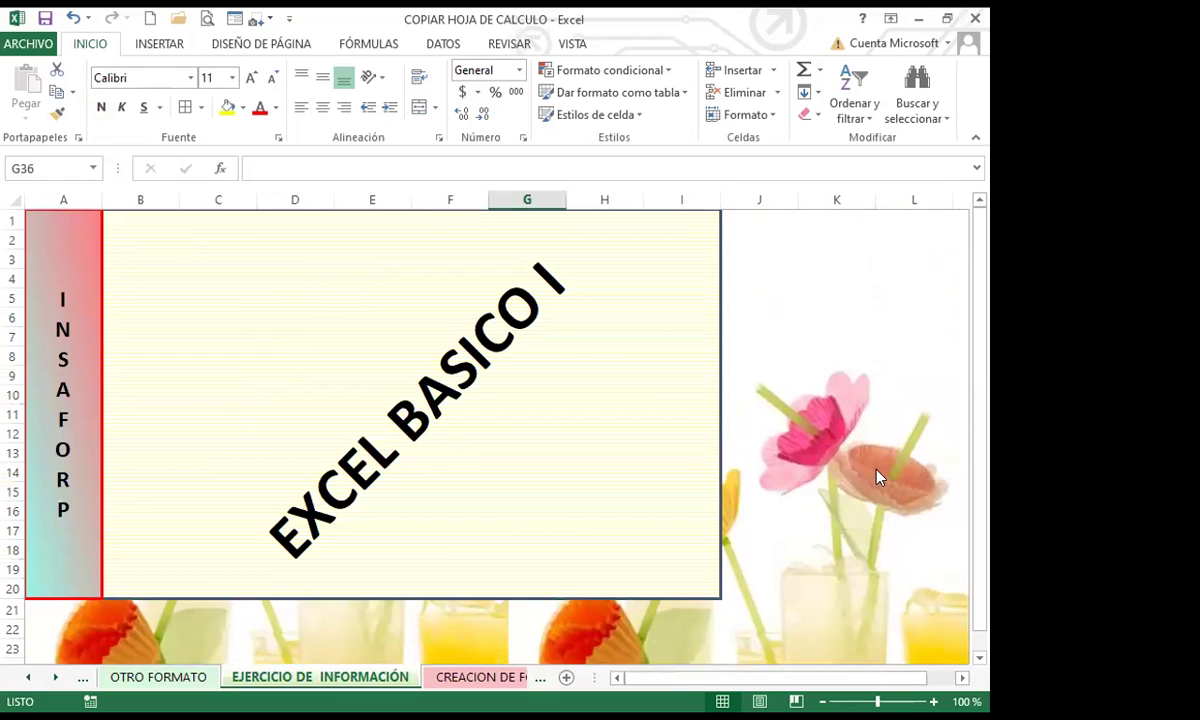
pyautogui.click(284, 681)
pyautogui.click(697, 627)
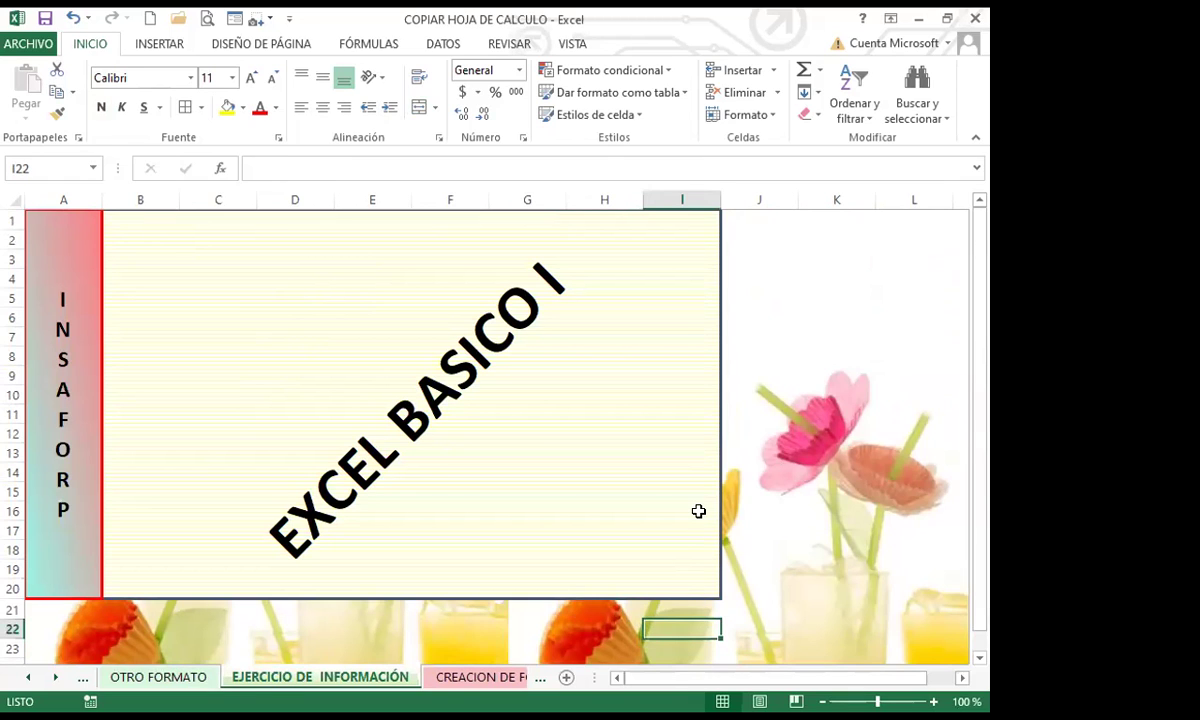